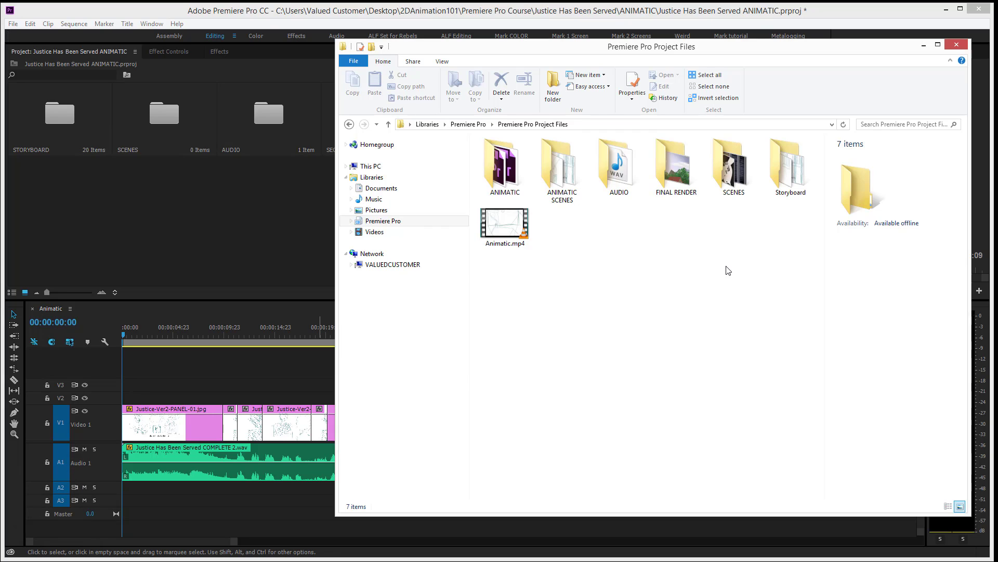
Step: Look into the ANIMATIC SCENES folder, then open the SCENES folder of the Premiere Pro project files
double_click(560, 166)
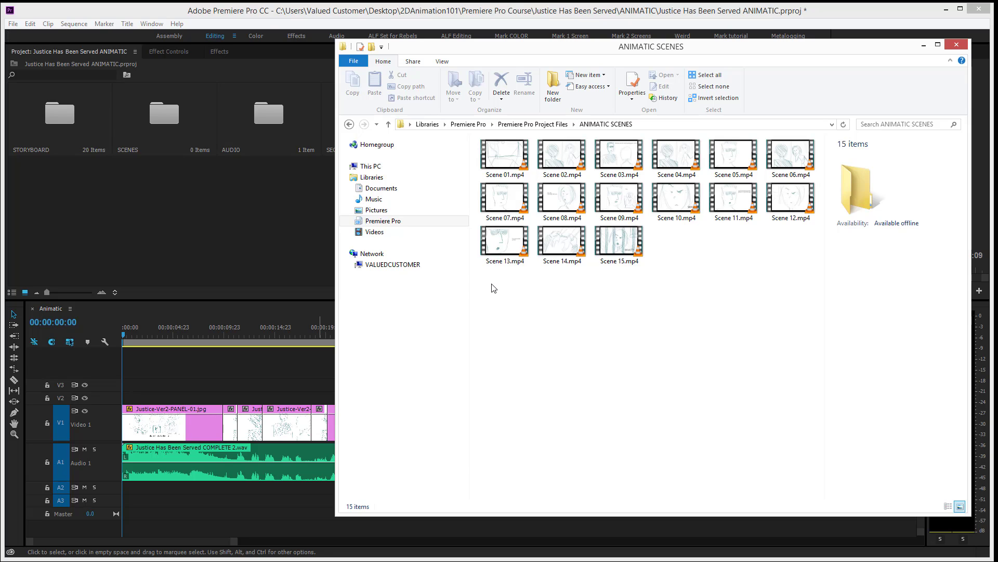
click(547, 125)
click(727, 182)
double_click(726, 182)
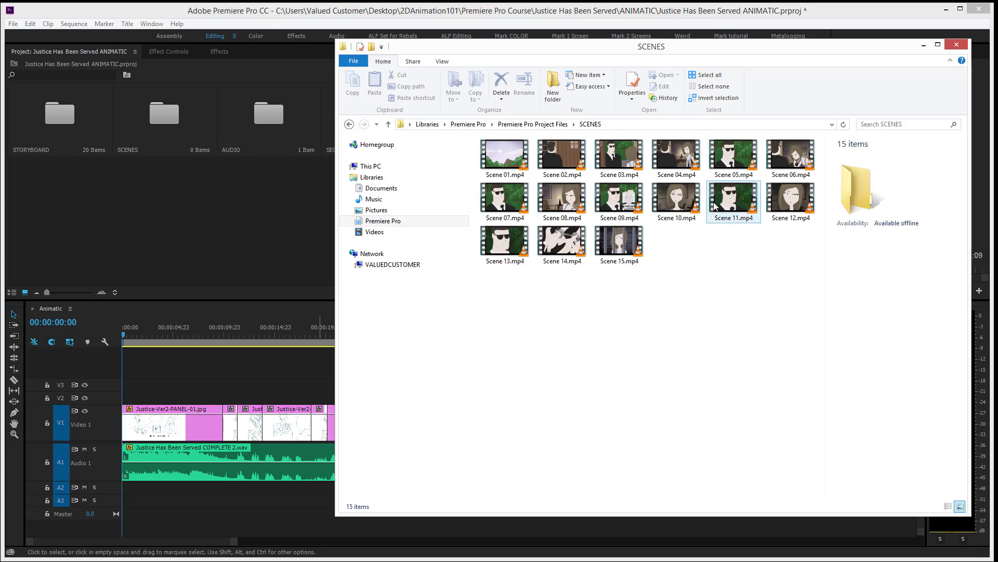
Step: Examine the individual finished scene clips in the SCENES folder, including their thumbnails and details
click(562, 242)
click(503, 154)
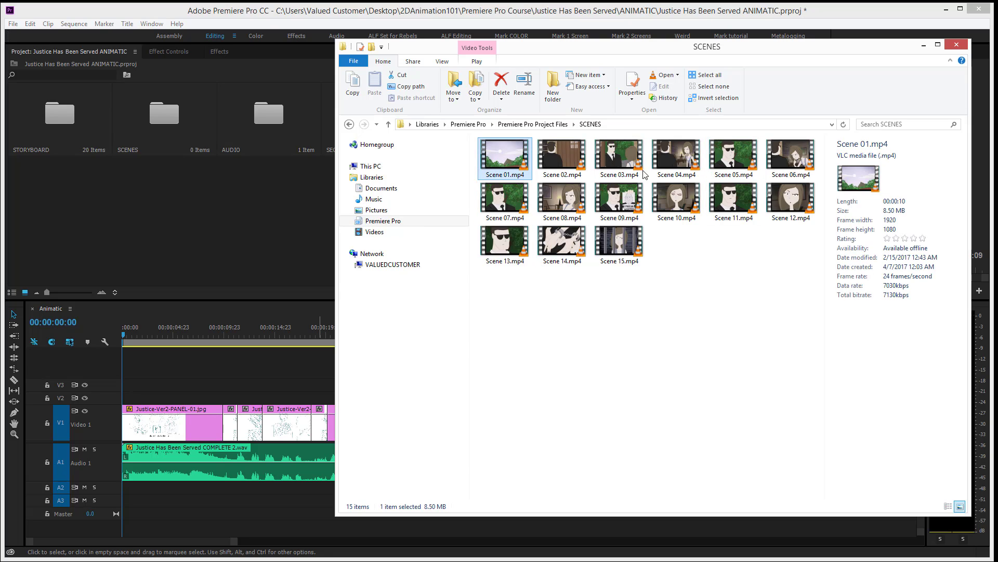
click(619, 154)
click(733, 154)
click(787, 192)
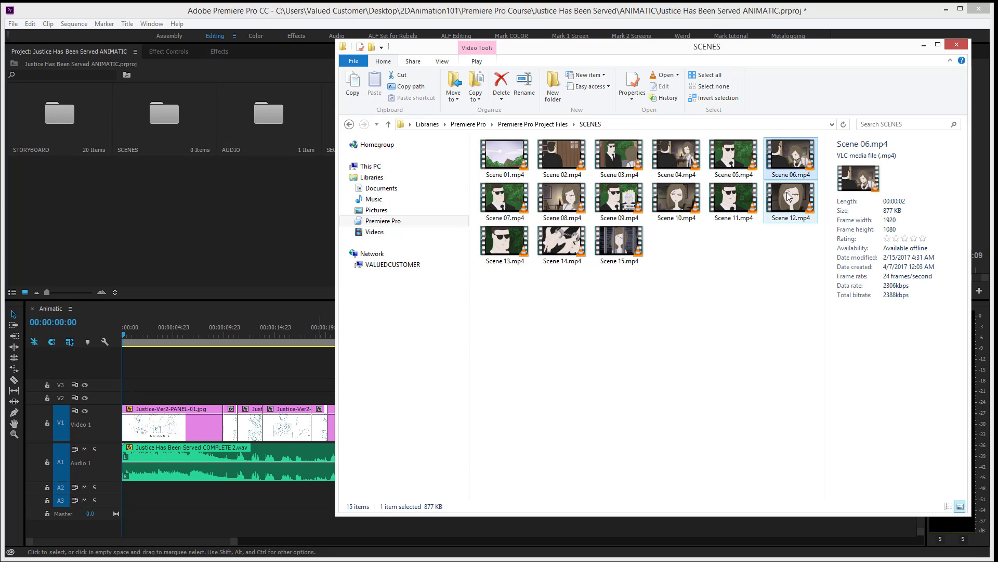
click(733, 197)
click(676, 198)
click(619, 200)
click(569, 203)
click(562, 244)
click(610, 244)
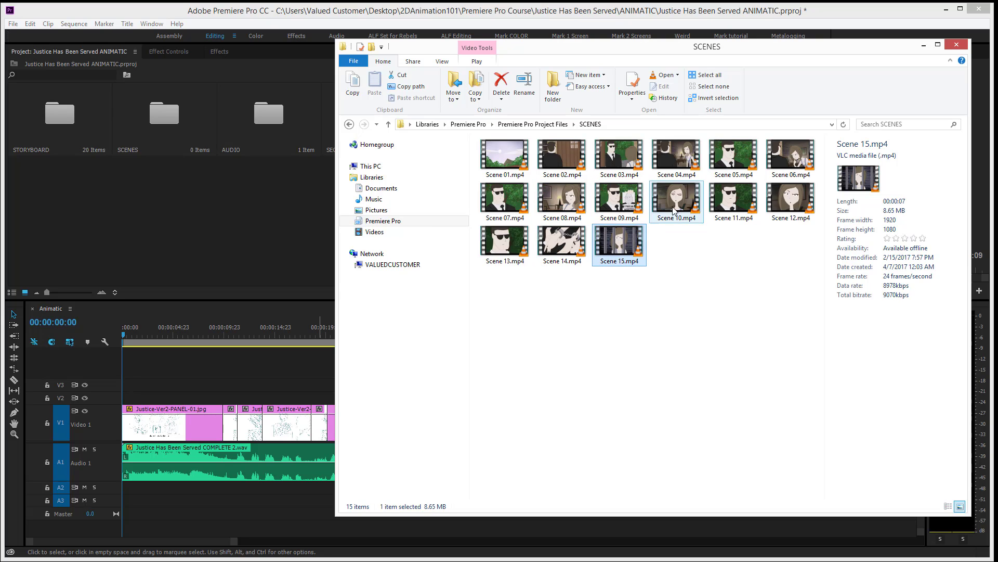
click(619, 156)
click(556, 158)
click(502, 197)
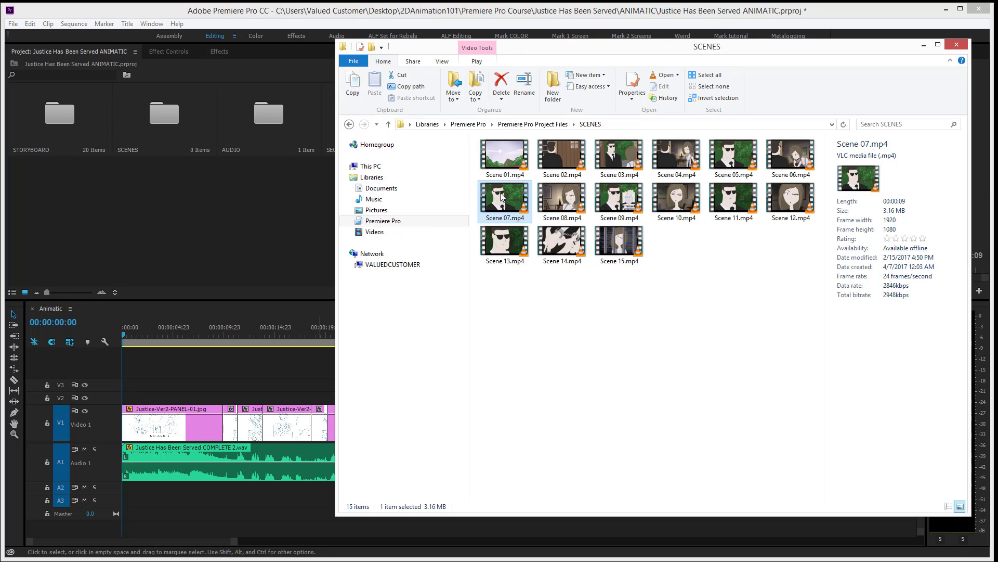
Step: Import all the clips from Scene 01.mp4 to Scene 15.mp4 into the project's SCENES bin
drag(805, 291, 513, 152)
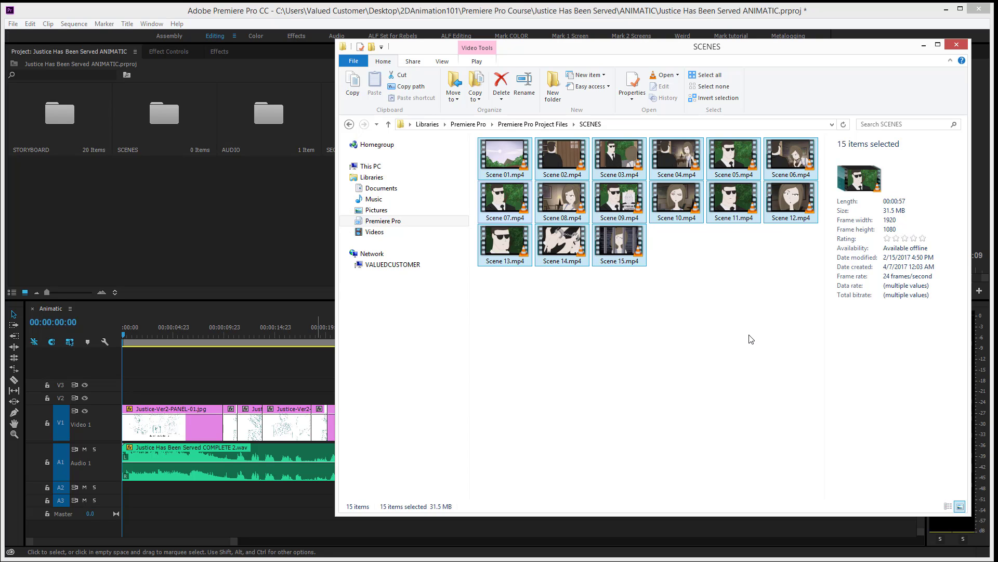
drag(809, 318, 156, 124)
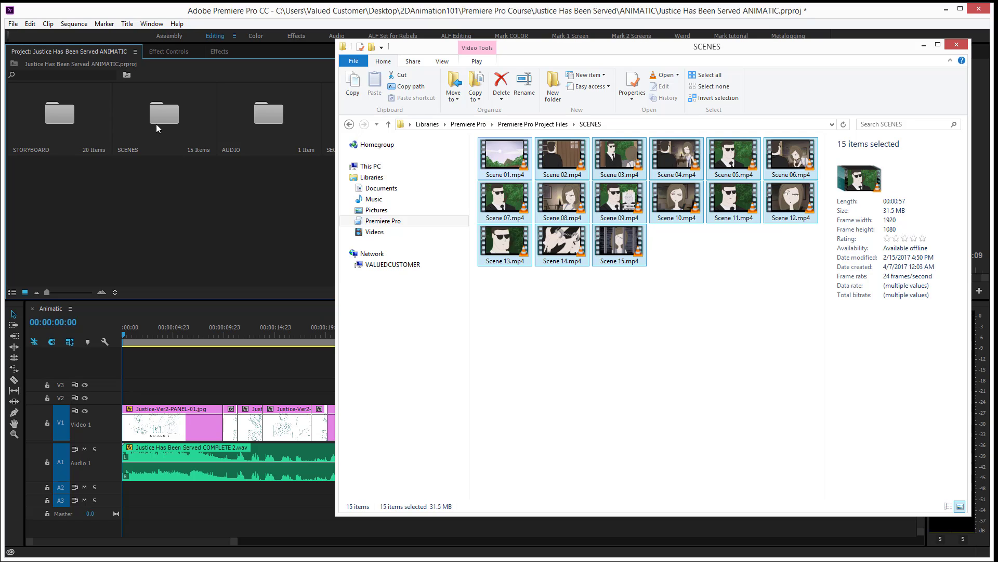
click(173, 230)
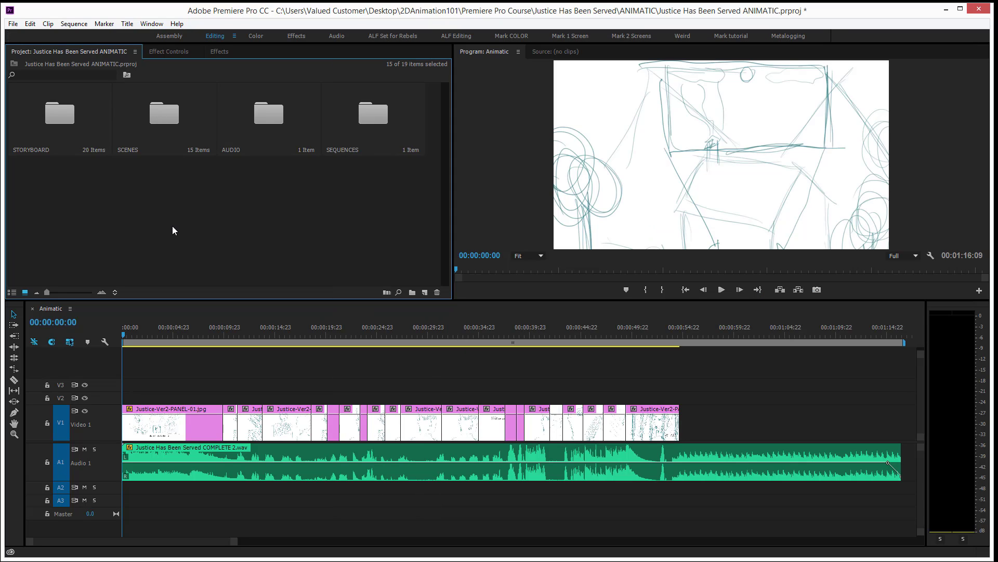
Step: Open the SCENES bin and scrub through the Animatic sequence, returning to its start
double_click(171, 114)
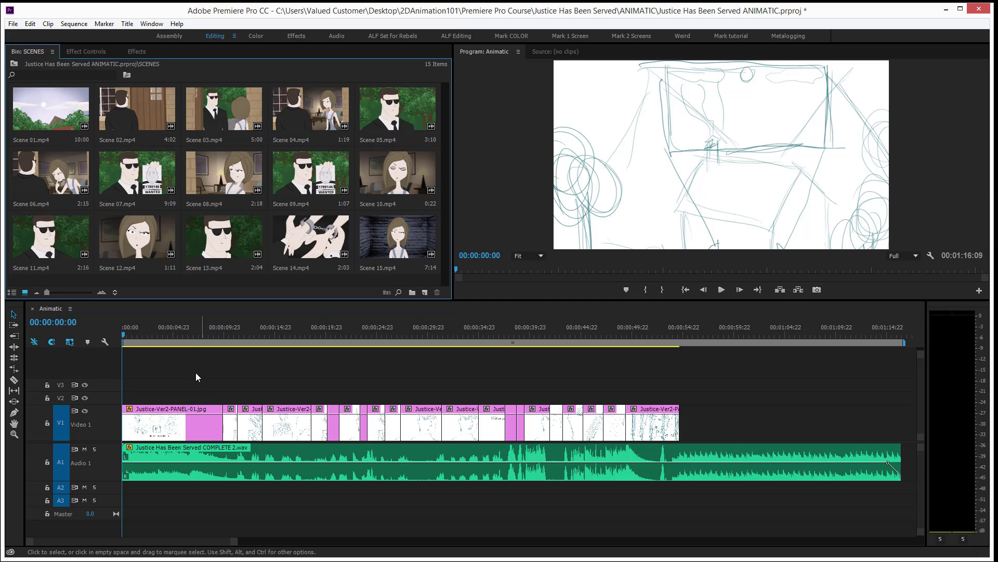
drag(158, 326, 343, 338)
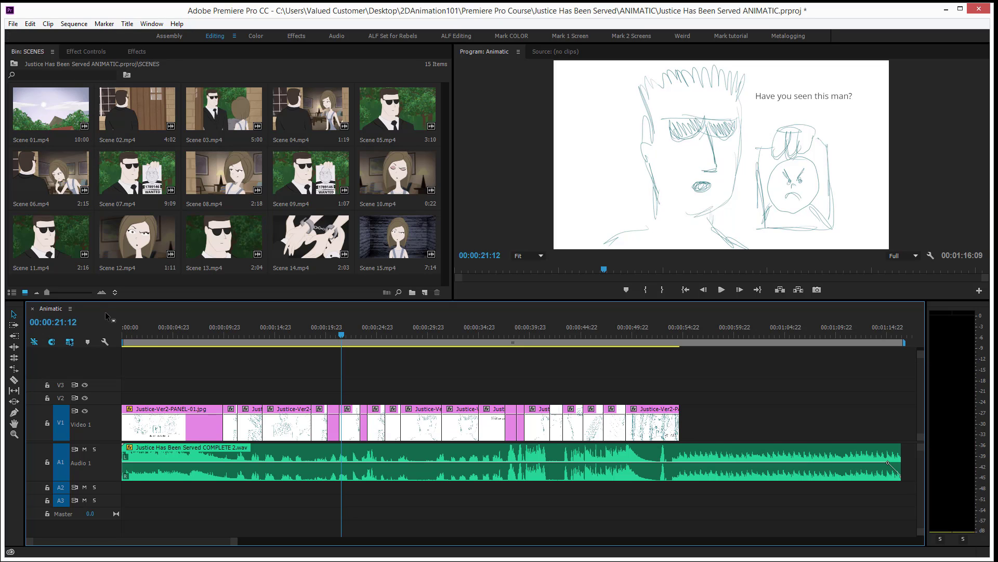
drag(147, 338, 119, 337)
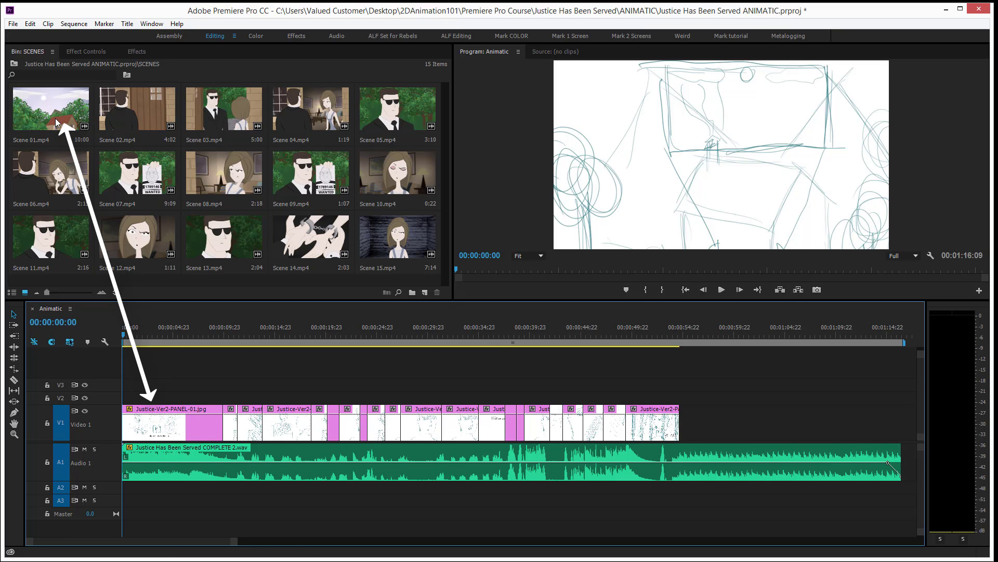
Step: Replace the first storyboard panel on V1 with Scene 01.mp4, keeping the panel's timing and effects, and preview it
drag(55, 117, 156, 370)
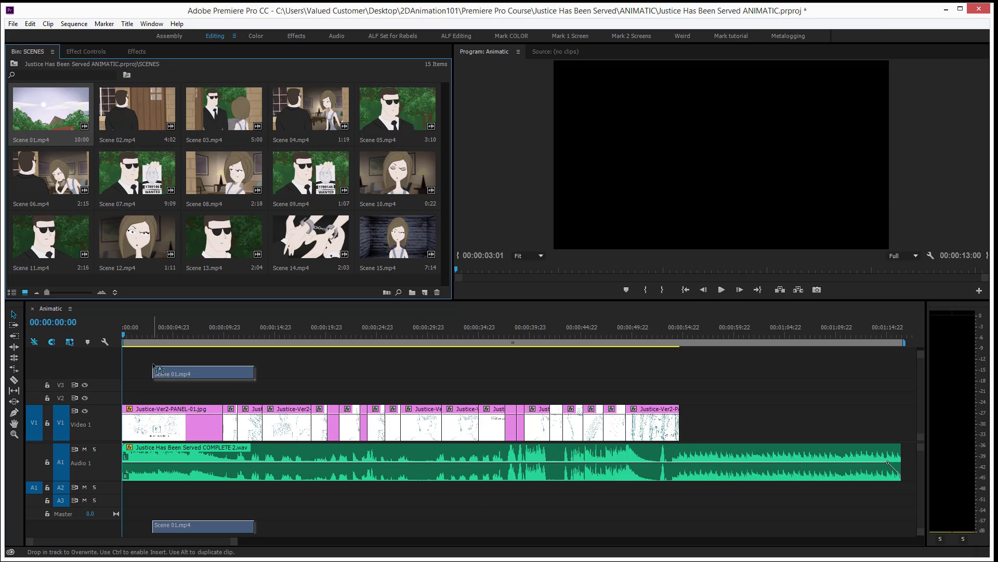
key(alt)
drag(154, 405, 151, 426)
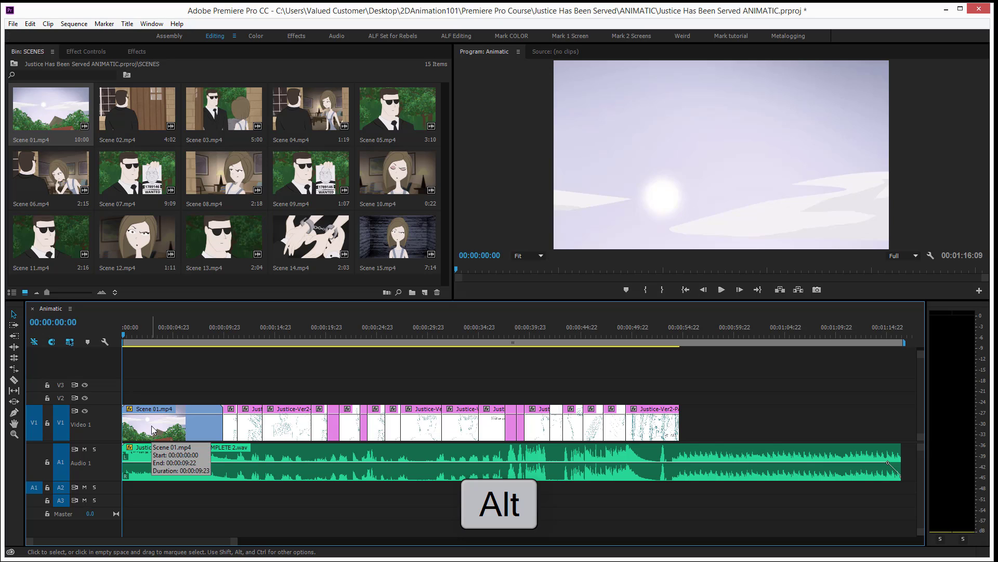
key(space)
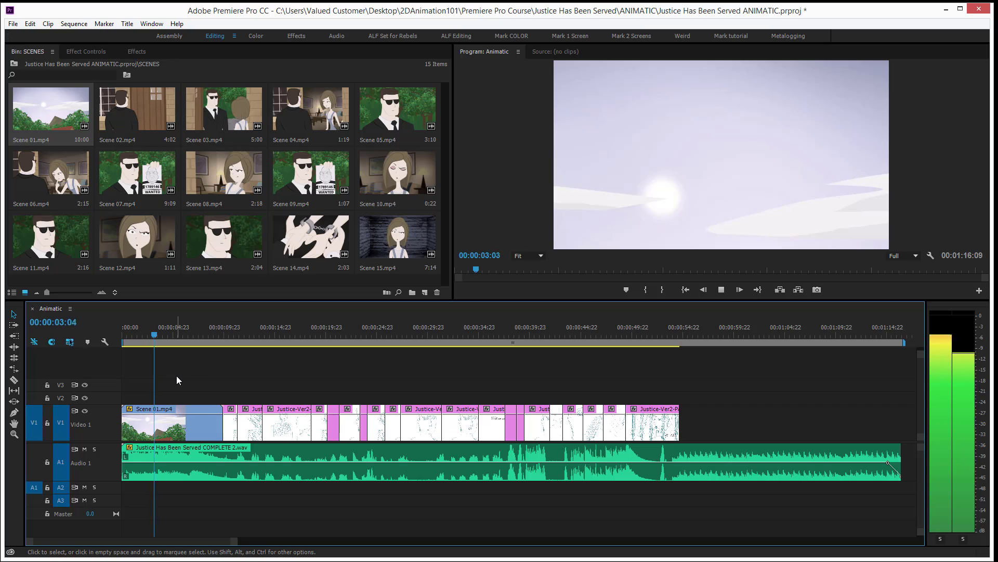
key(space)
Step: Delete all Position and Scale keyframes from the Scene 01.mp4 clip in the sequence
click(184, 424)
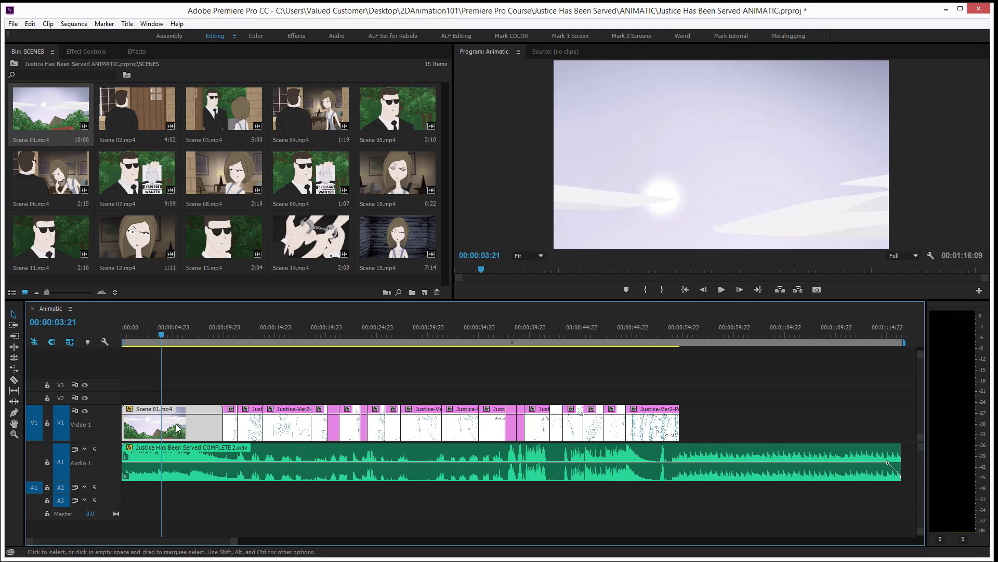
click(85, 51)
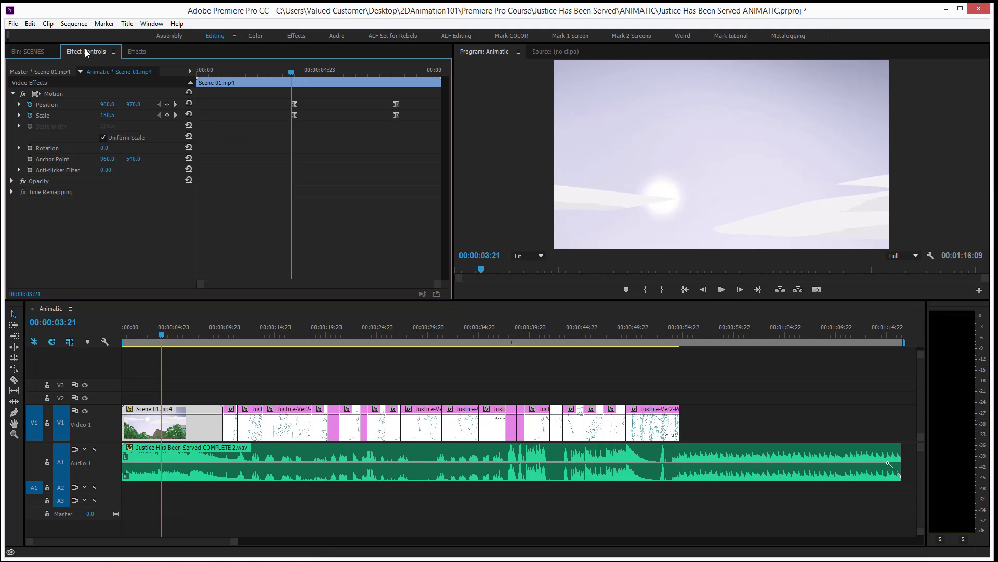
click(30, 105)
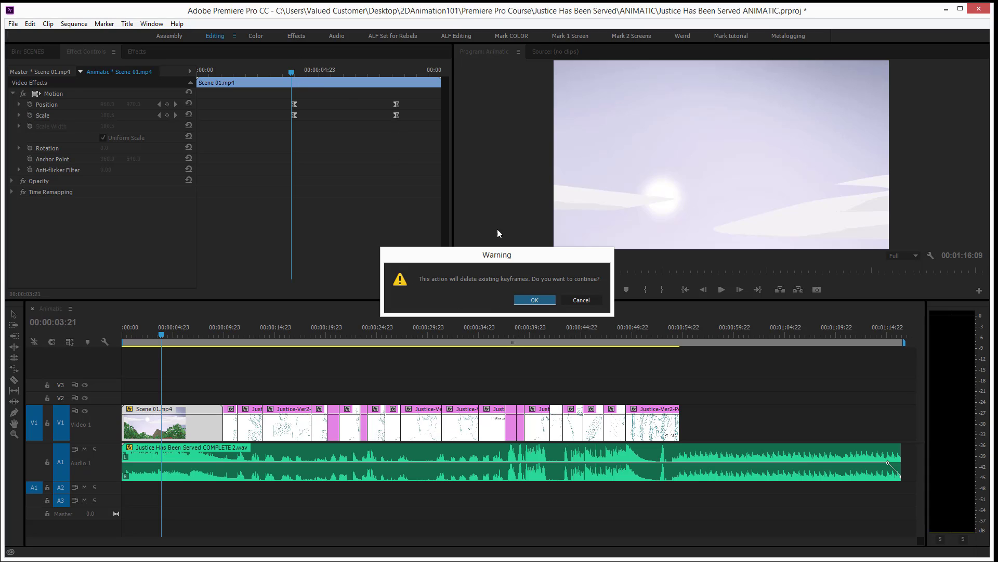
click(543, 303)
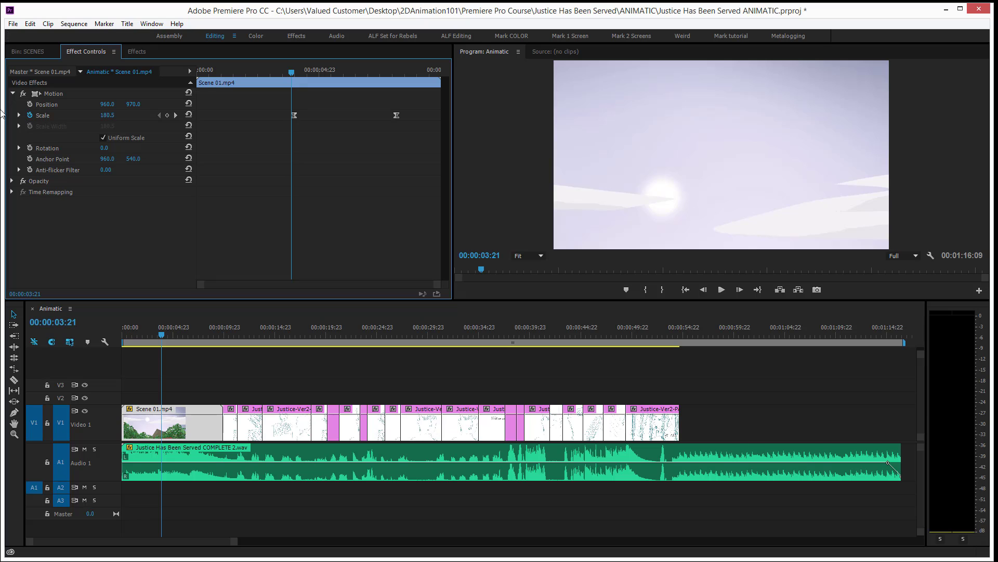
click(30, 115)
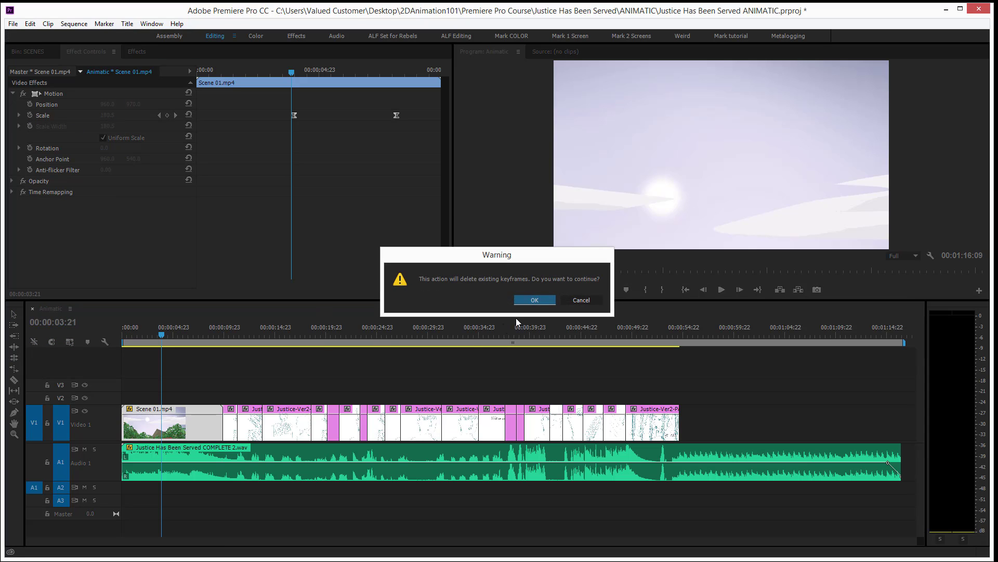
click(536, 299)
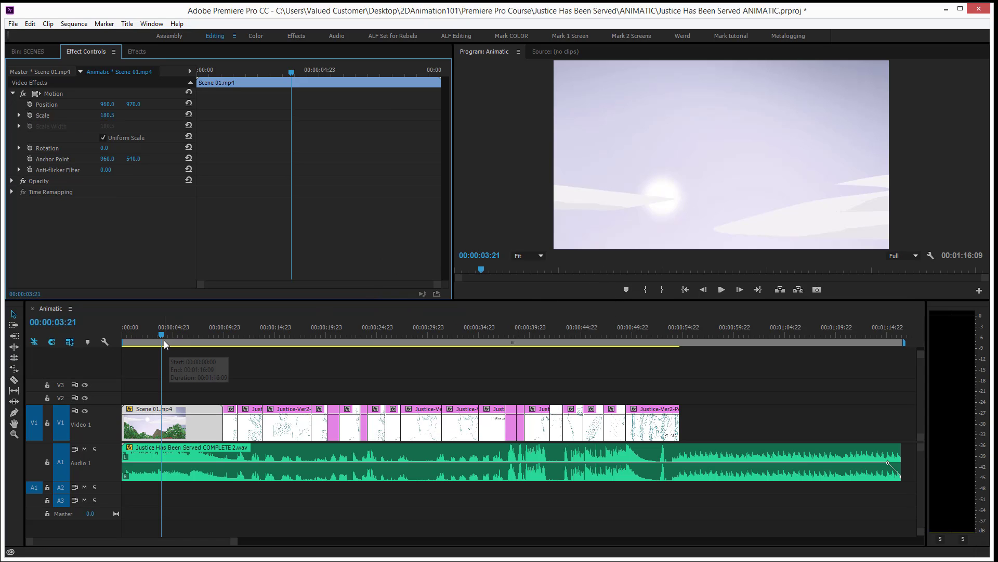
Step: Reset the Position and Scale of Scene 01.mp4 to their defaults and play the scene from the sequence start
drag(170, 329, 120, 326)
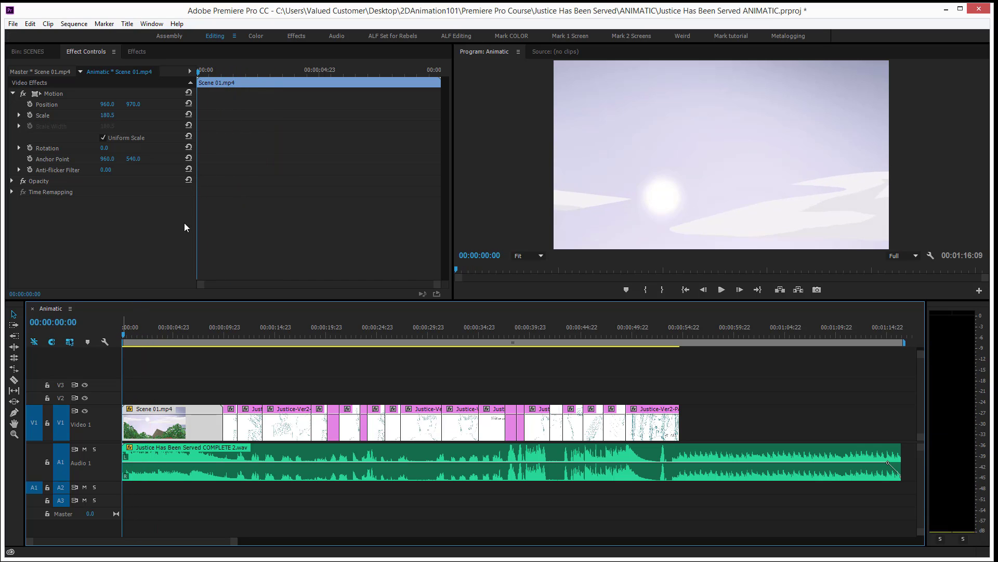
click(189, 104)
click(189, 114)
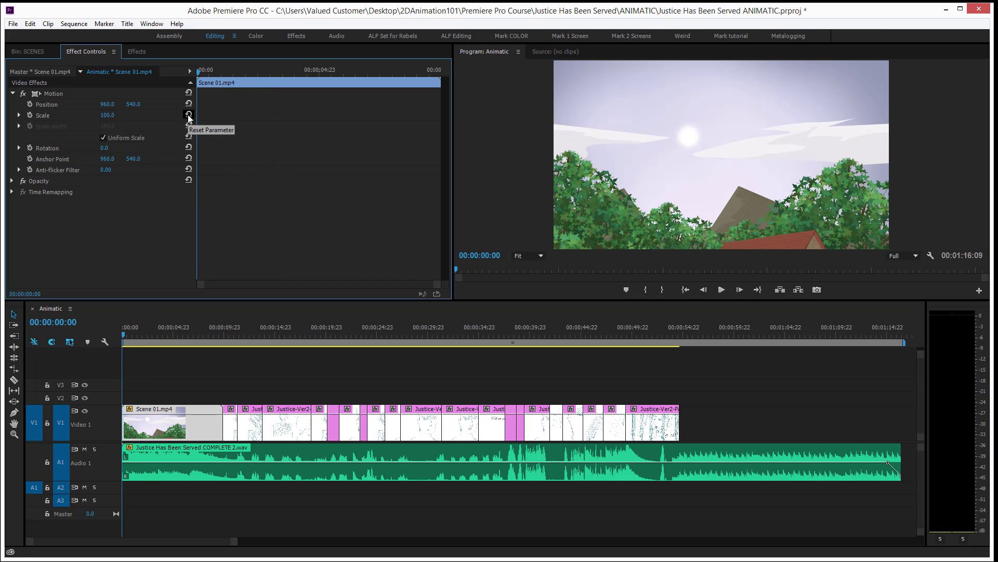
click(156, 364)
key(space)
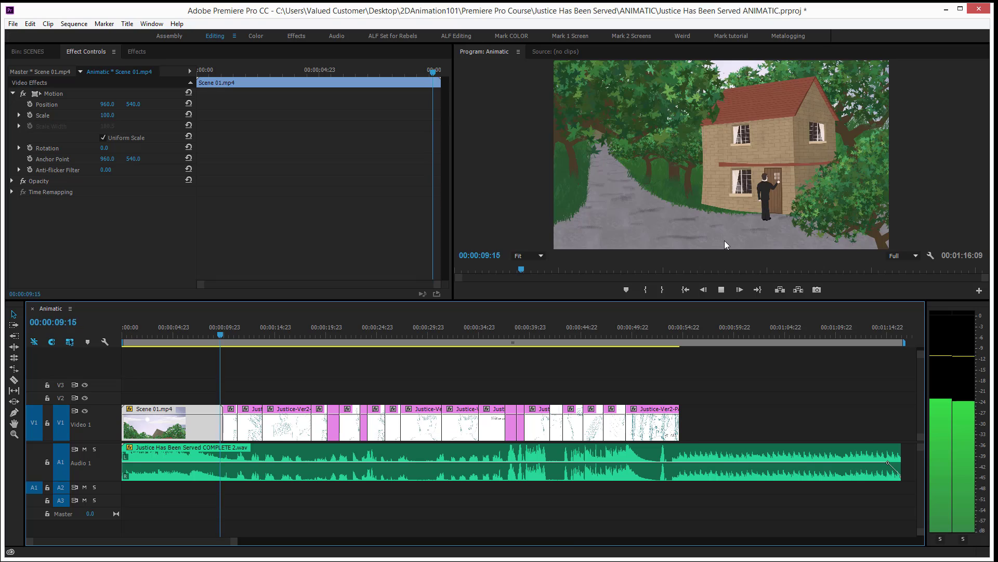
key(space)
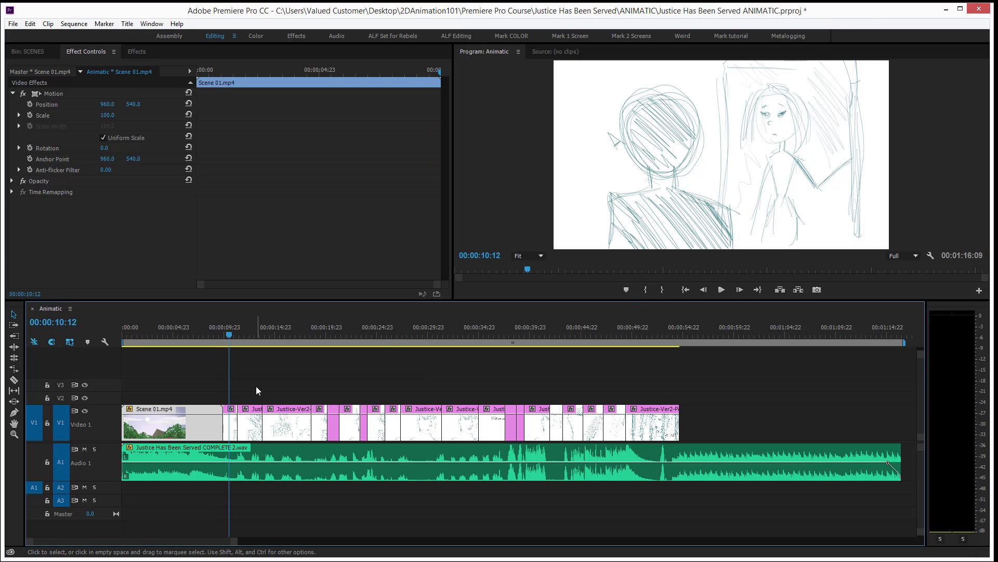
Step: Review the panels following Scene 01.mp4 and replace the first of them with Scene 02.mp4 from the SCENES bin
click(257, 390)
click(31, 52)
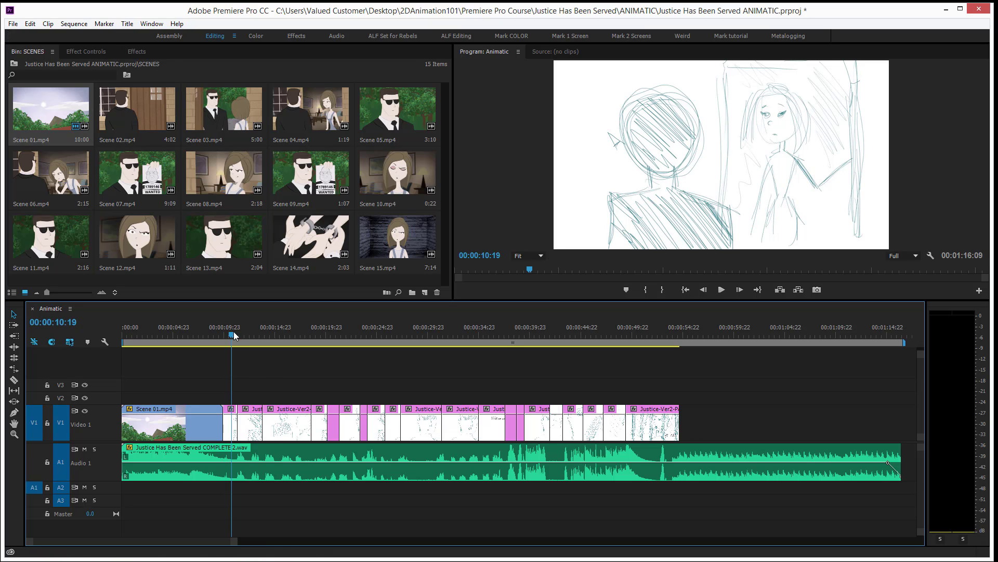
key(space)
key(space)
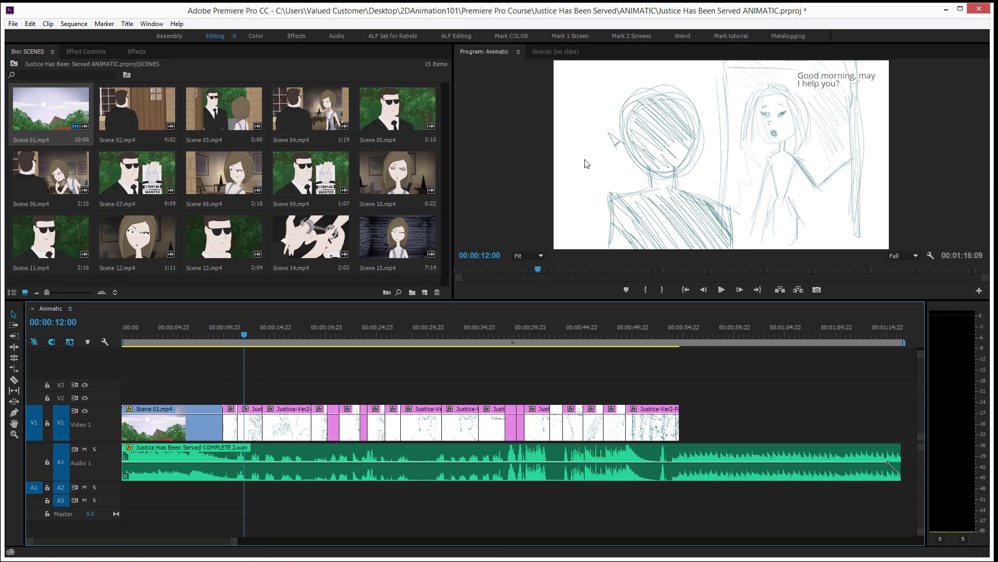
click(234, 336)
drag(233, 336, 245, 341)
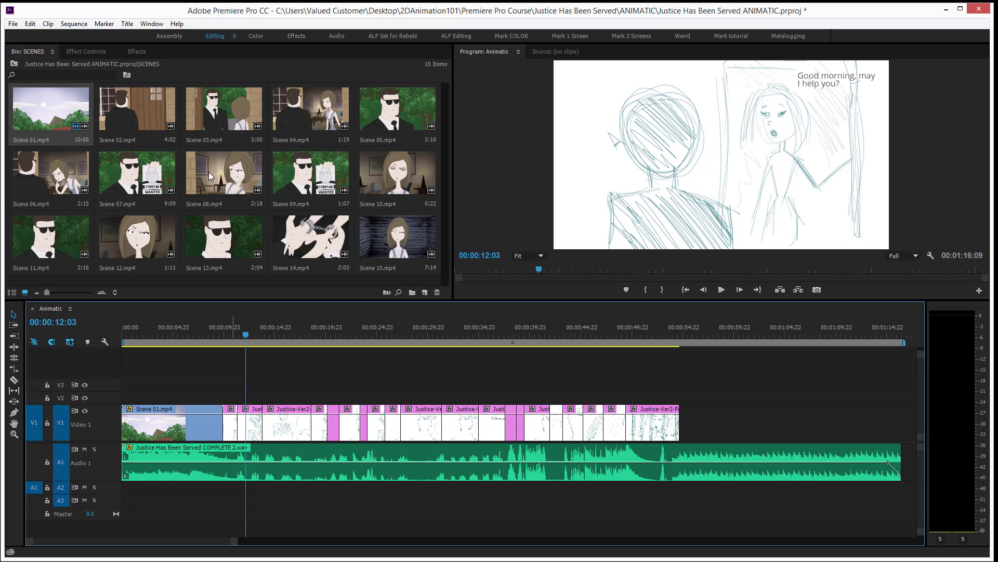
click(156, 141)
drag(158, 152, 233, 428)
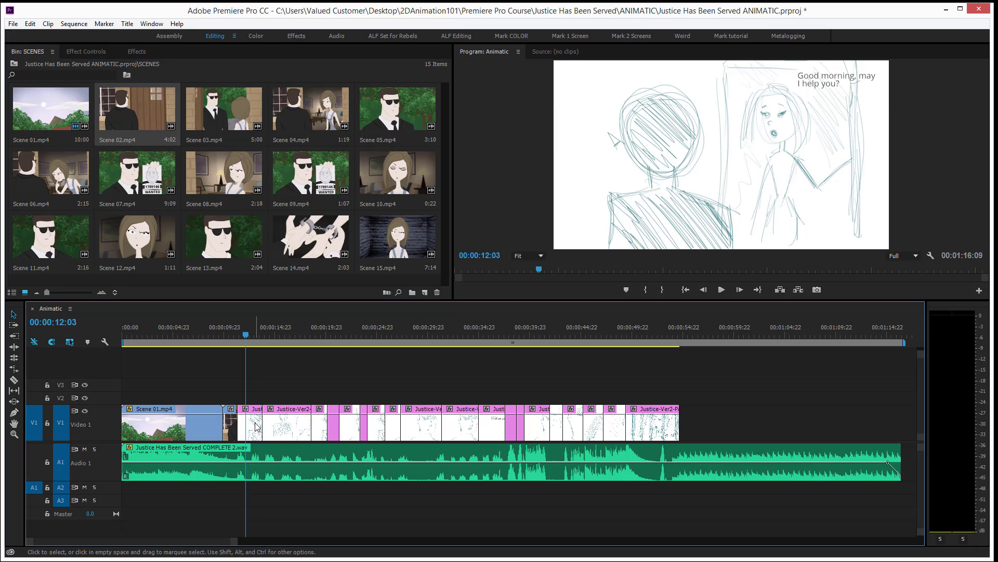
Step: Delete the storyboard panel after Scene 02.mp4 and extend the scene clip to fill the gap
click(256, 426)
key(Delete)
drag(235, 423, 263, 425)
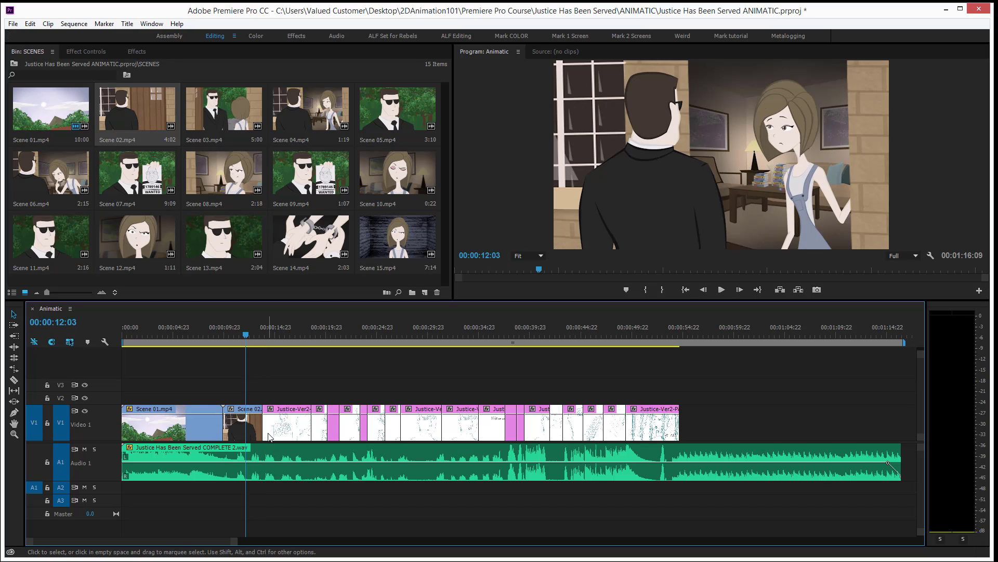
Step: Replace the next two storyboard panels on V1 with Scene 03.mp4 and Scene 04.mp4
click(290, 330)
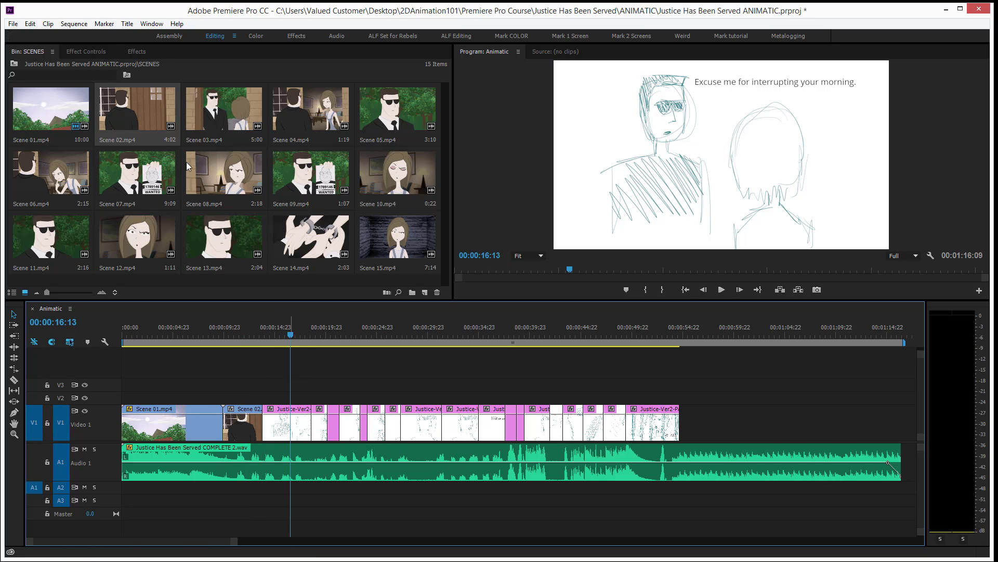
click(282, 336)
mouse_move(282, 335)
mouse_down()
mouse_move(314, 336)
mouse_move(272, 335)
mouse_move(282, 335)
mouse_up()
click(290, 438)
drag(224, 111, 282, 437)
mouse_move(331, 337)
mouse_down()
mouse_move(307, 333)
mouse_move(315, 335)
mouse_up()
drag(305, 113, 318, 423)
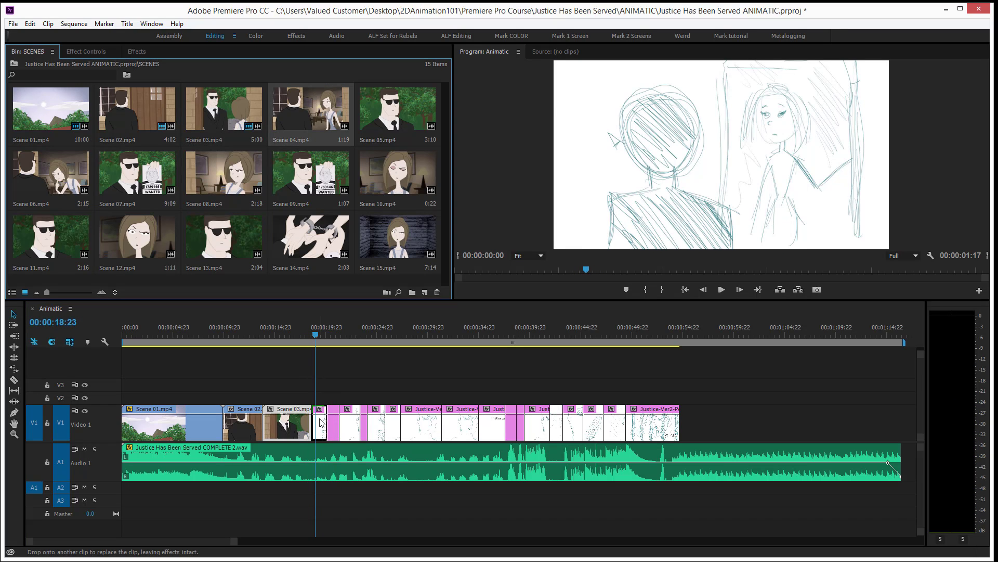
Step: Replace the panel after Scene 04.mp4 with Scene 05.mp4, deleting the second panel of that shot and filling its gap with the clip
drag(316, 336, 330, 337)
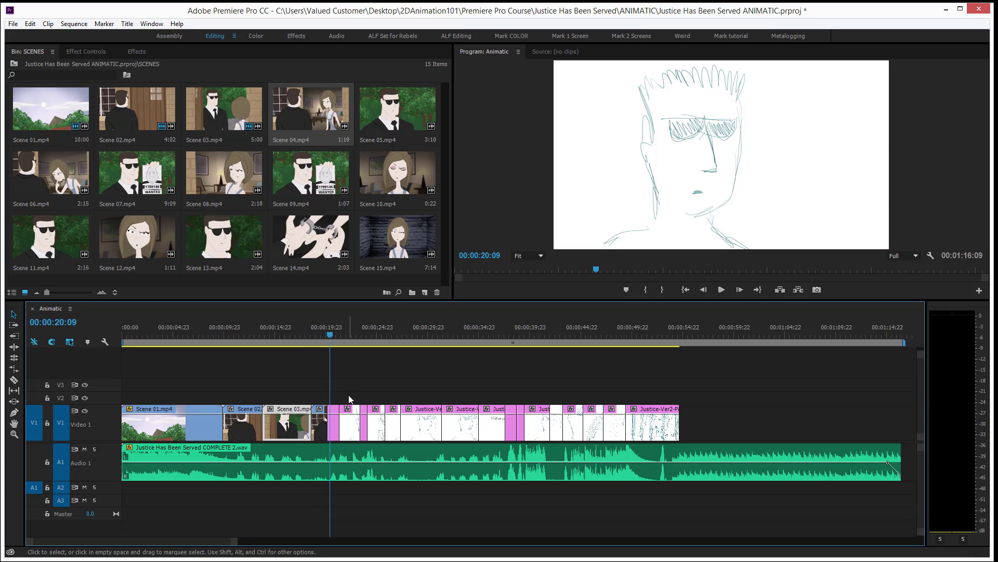
key(equal)
key(equal)
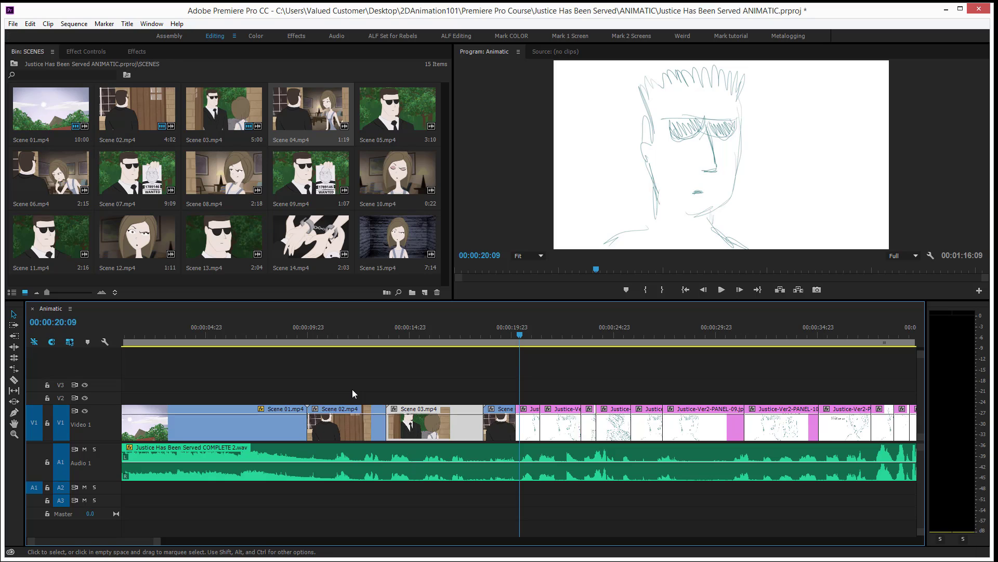
key(minus)
drag(522, 337, 572, 425)
click(568, 422)
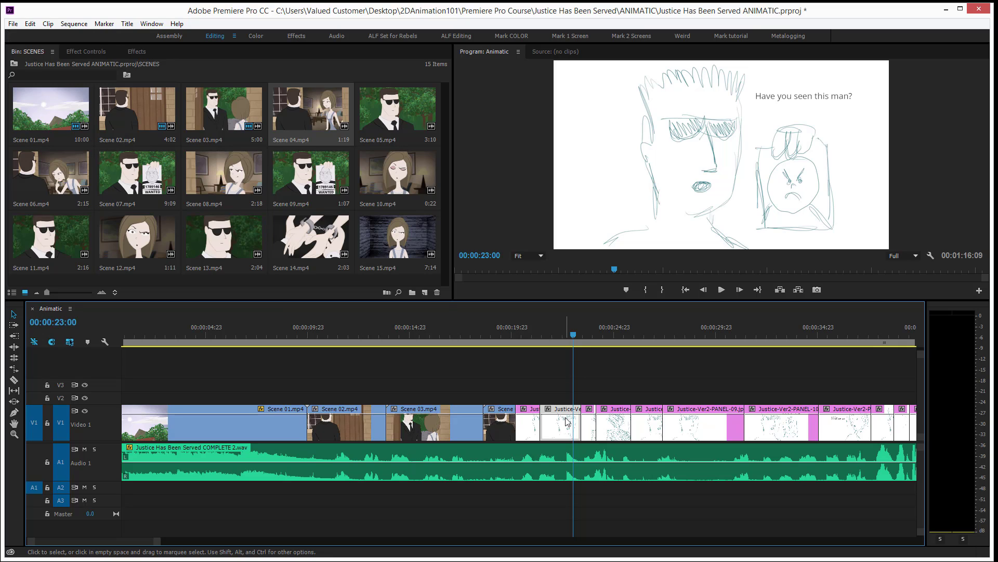
key(Delete)
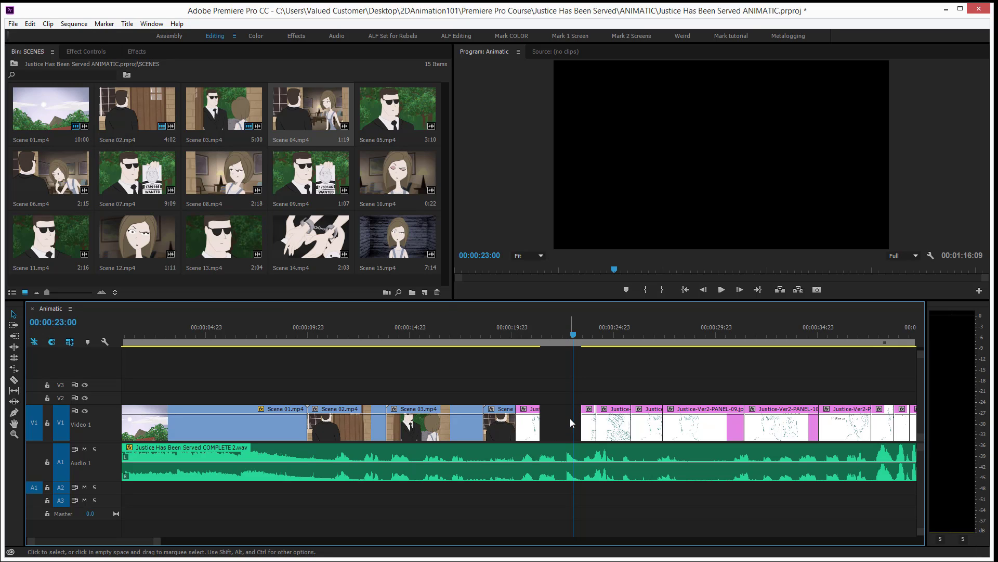
mouse_move(398, 110)
mouse_down()
mouse_move(522, 393)
mouse_move(524, 432)
mouse_move(580, 425)
mouse_up()
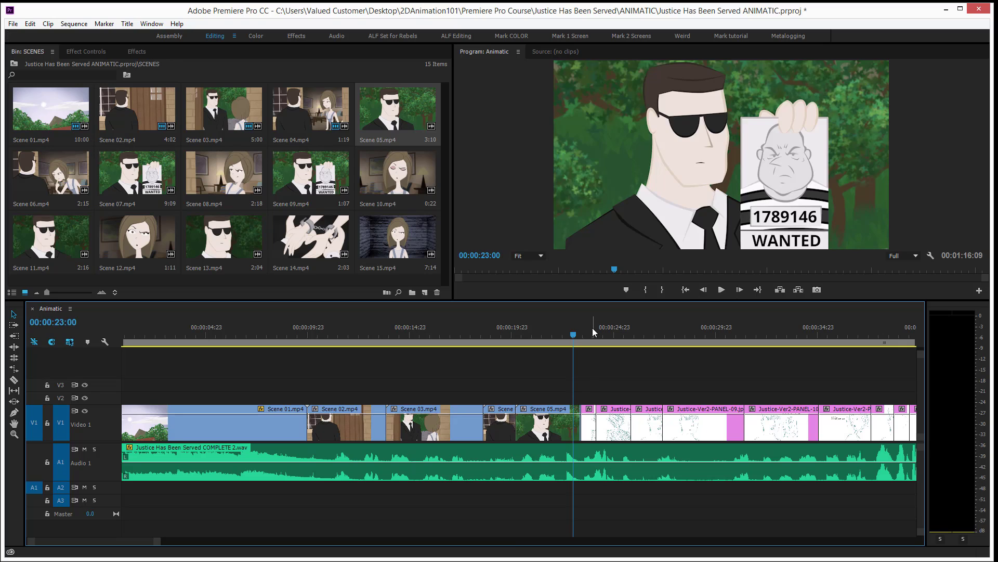
Step: Replace the panel after Scene 05.mp4 with Scene 06.mp4, then delete the following panel and extend the clip over its gap
drag(61, 173, 589, 425)
drag(582, 343, 607, 335)
click(617, 431)
key(Delete)
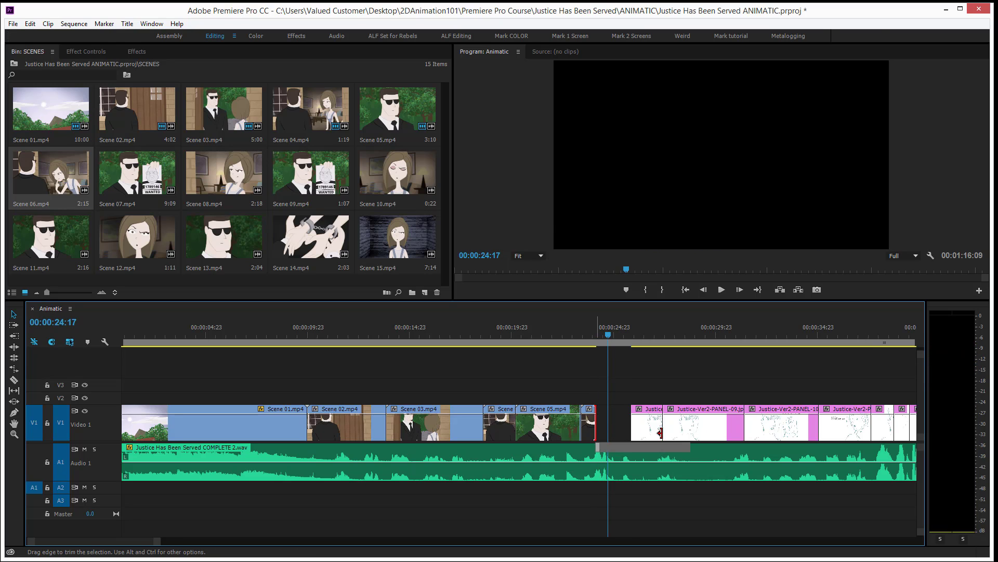
drag(595, 423, 630, 424)
drag(569, 332, 645, 343)
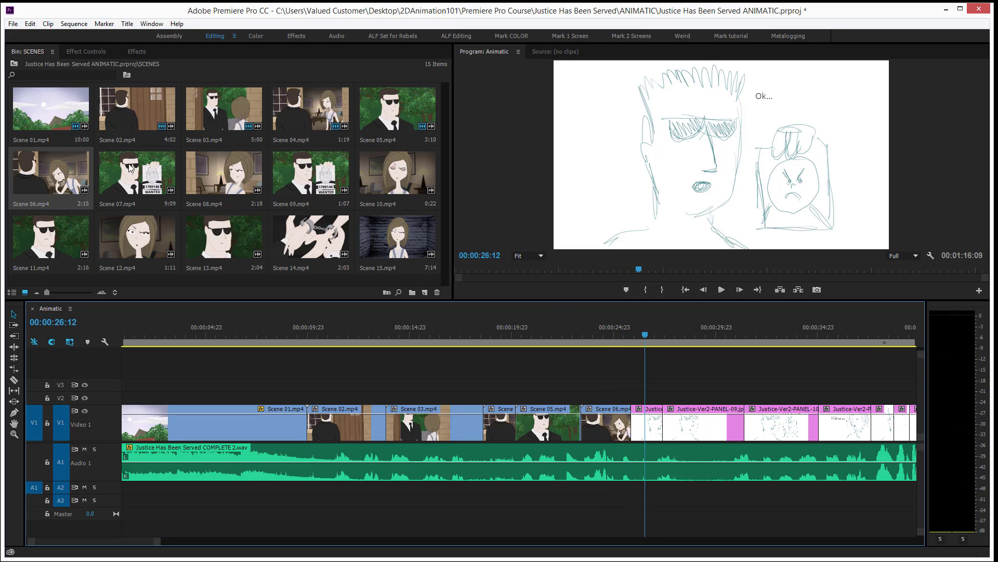
drag(149, 172, 614, 427)
drag(650, 372, 718, 432)
mouse_move(609, 336)
mouse_down()
mouse_move(597, 333)
mouse_move(619, 335)
mouse_up()
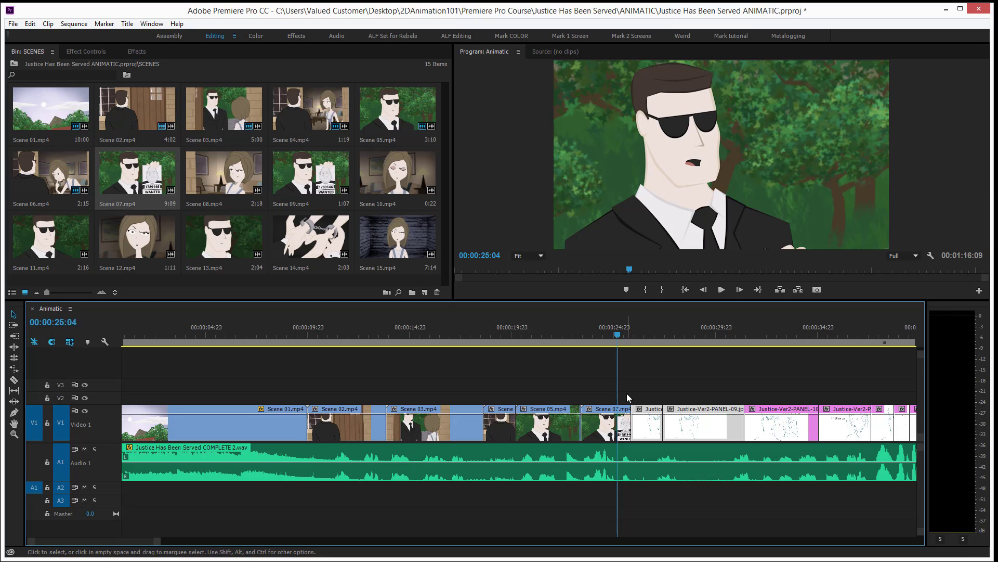
key(ctrl+z)
Step: Replace the two selected panels after Scene 06.mp4 with Scene 07.mp4 and delete the second copy of the clip
drag(138, 185, 649, 423)
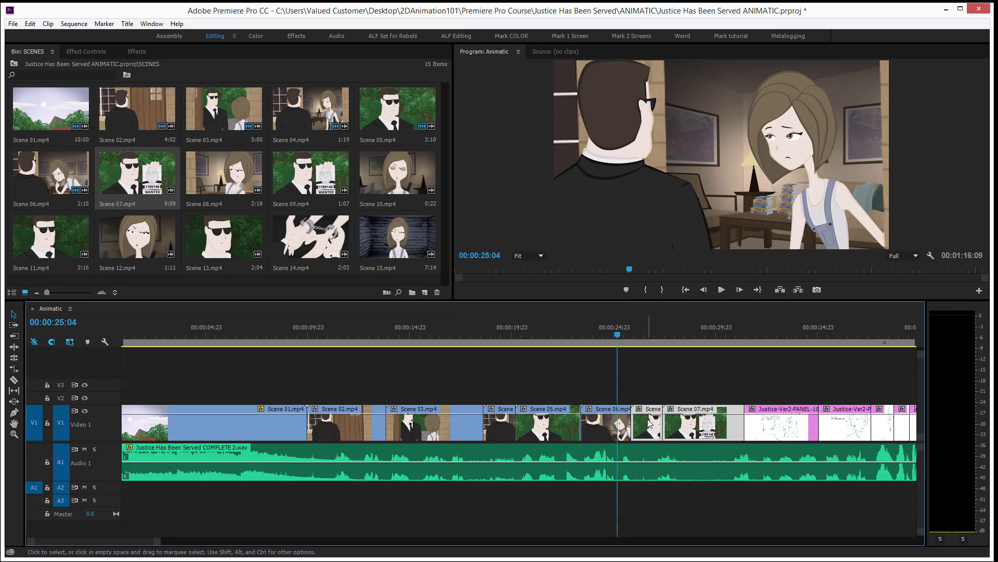
click(694, 429)
key(Delete)
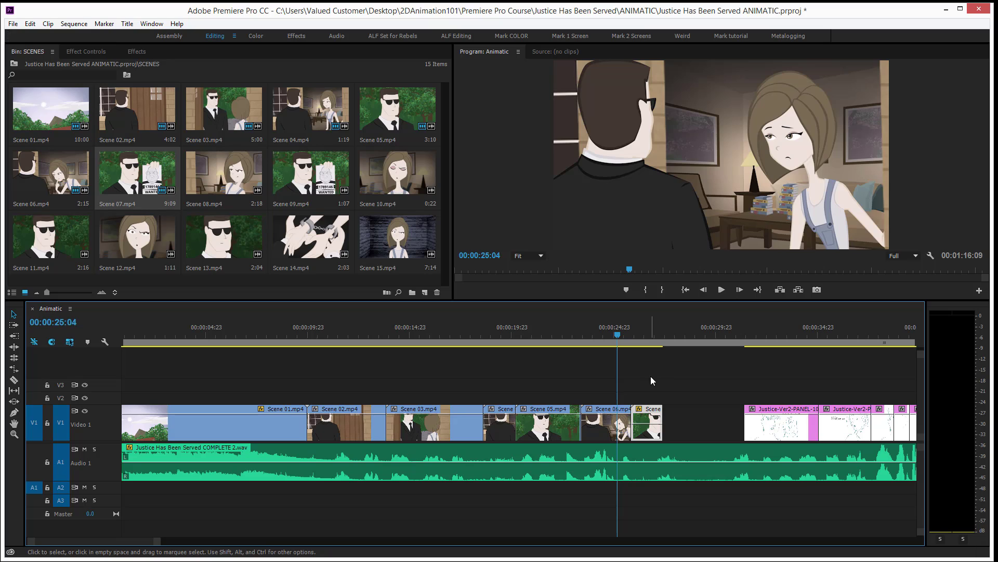
Step: Try Scene 07.mp4 on V2 overlapping the end of Scene 06.mp4, and return it to its original place on V1
click(644, 332)
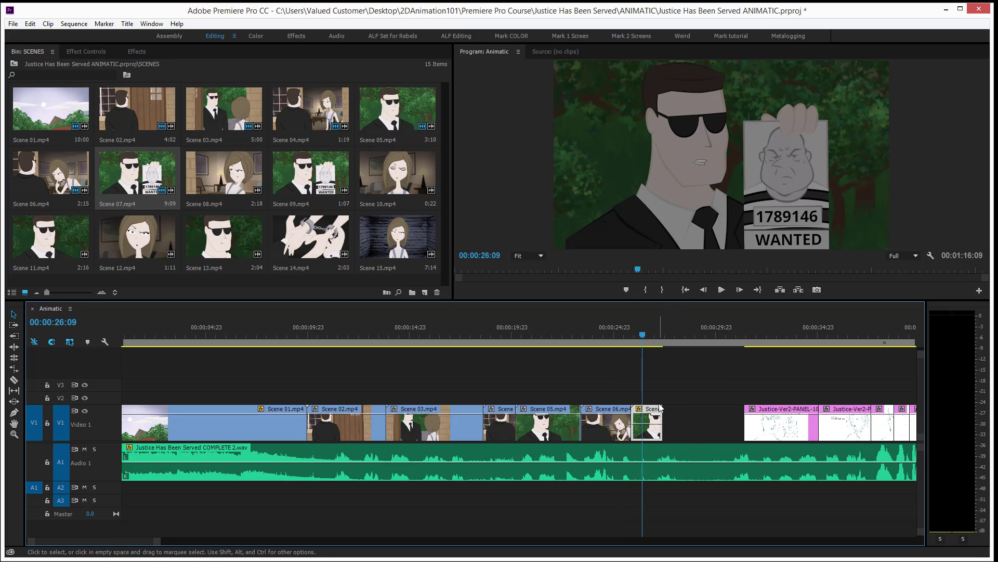
drag(653, 403, 632, 397)
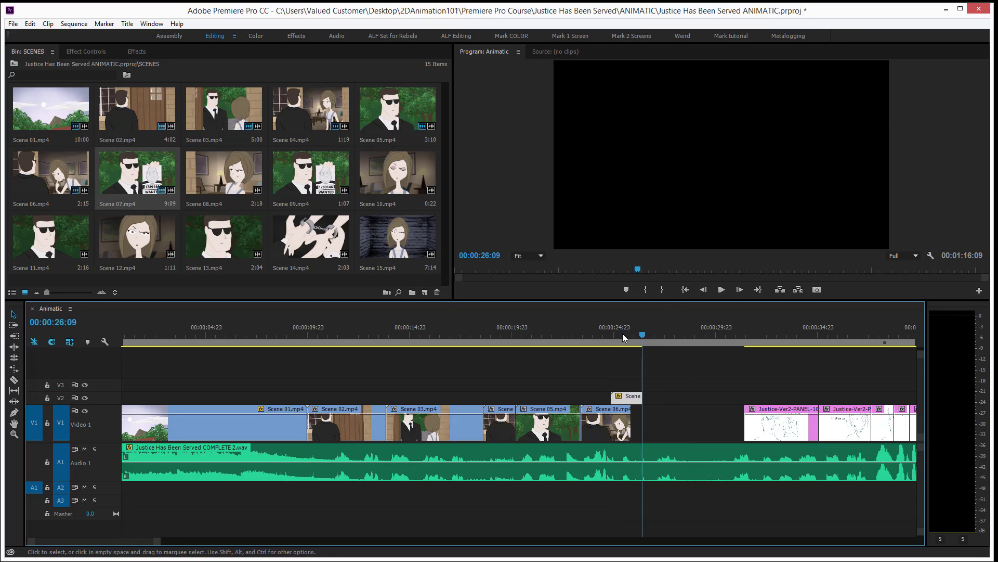
click(619, 332)
drag(618, 334, 627, 332)
drag(630, 402, 654, 429)
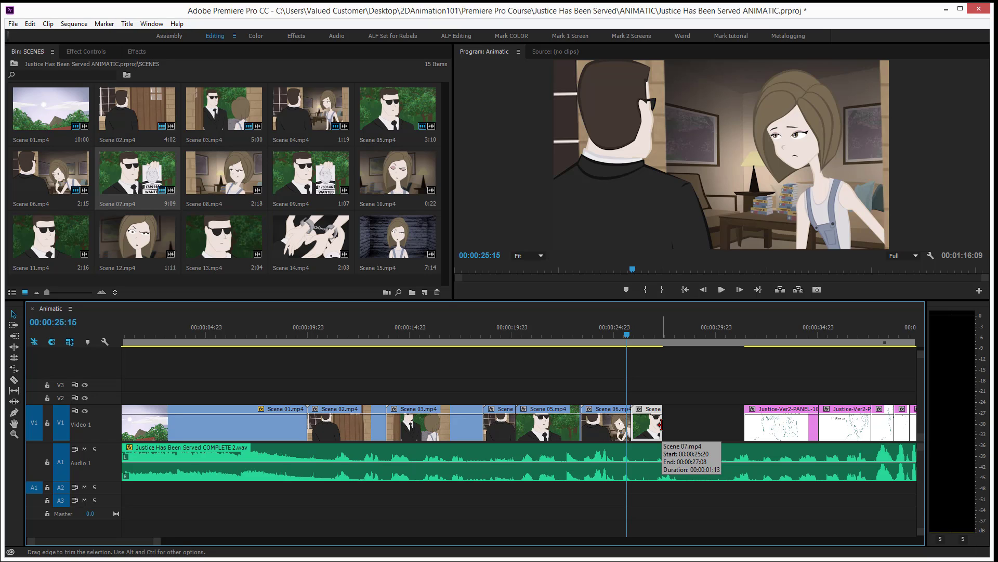
Step: Extend Scene 07.mp4 up to the next storyboard panel, delete that panel and lengthen the clip over its gap
drag(661, 425, 795, 417)
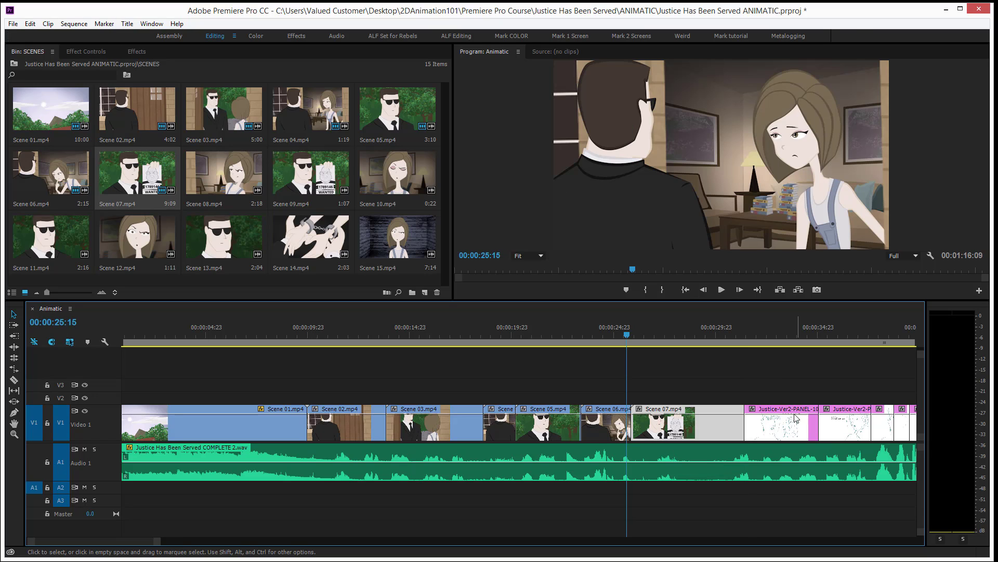
drag(758, 337, 770, 338)
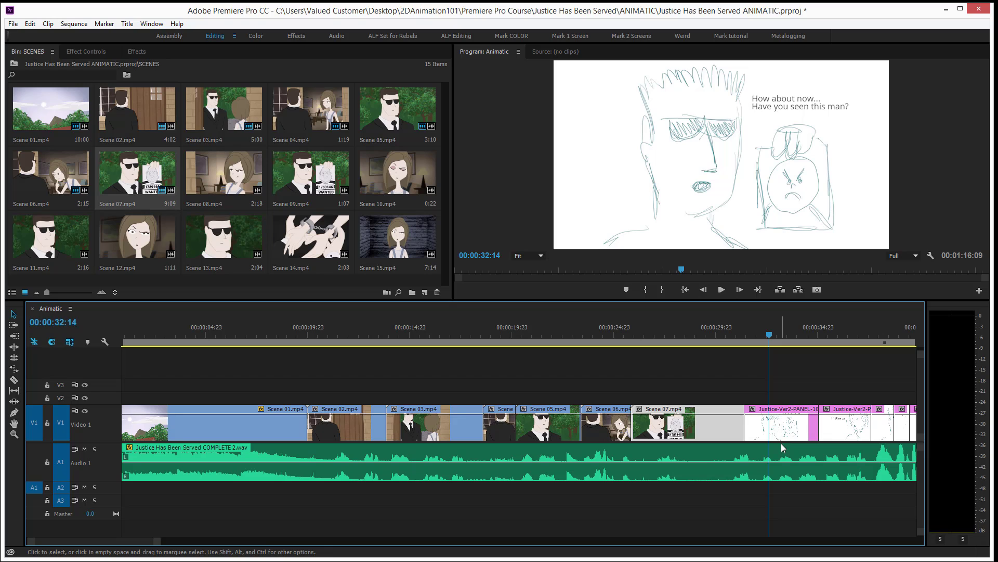
click(782, 439)
key(Delete)
drag(792, 423, 819, 423)
drag(733, 336, 802, 339)
Step: Replace the next three storyboard panels after Scene 07.mp4 with Scene 08.mp4, Scene 09.mp4 and Scene 10.mp4
click(841, 335)
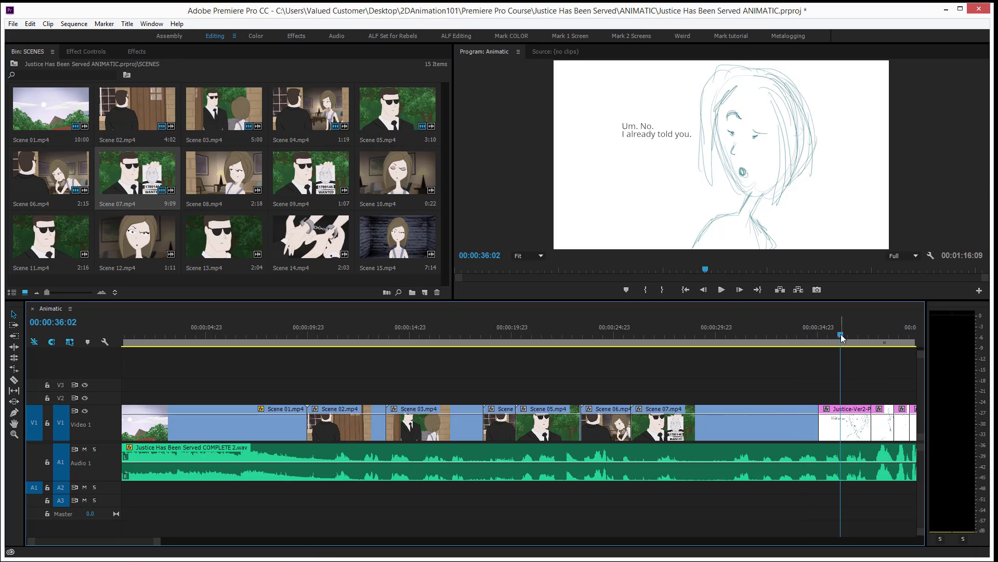
drag(210, 168, 822, 422)
scroll(814, 394, down, 4)
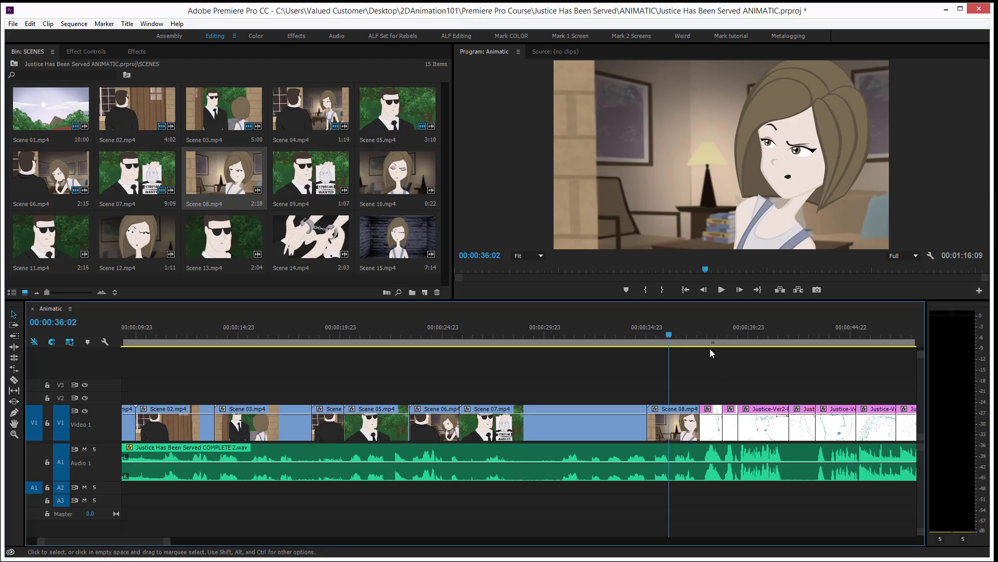
click(709, 336)
drag(299, 185, 720, 430)
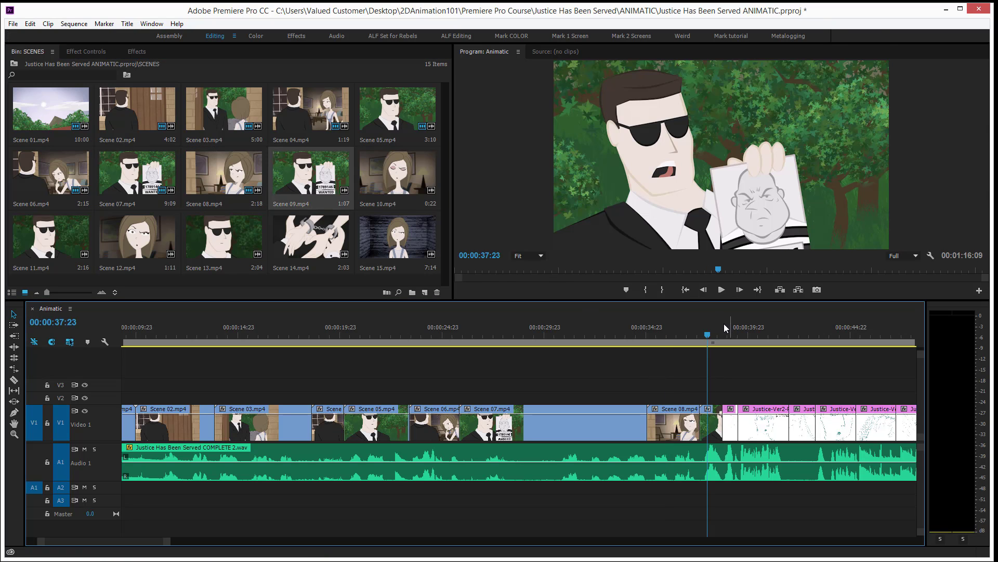
drag(708, 330, 727, 343)
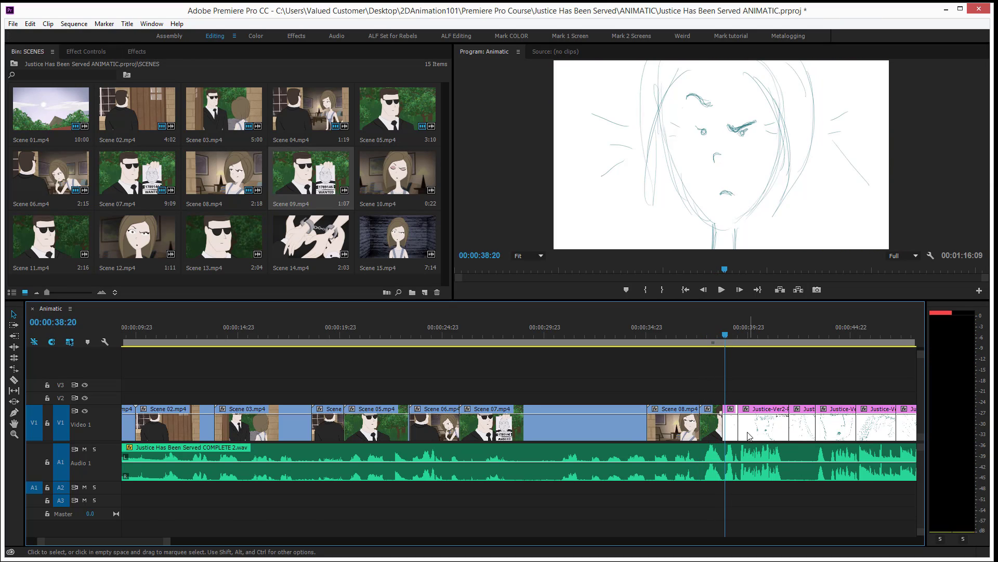
mouse_move(396, 175)
mouse_down()
mouse_move(742, 437)
mouse_move(732, 433)
mouse_up()
Step: Replace the three storyboard panels following Scene 10.mp4 with Scene 11.mp4, Scene 12.mp4 and Scene 13.mp4
drag(722, 326, 741, 335)
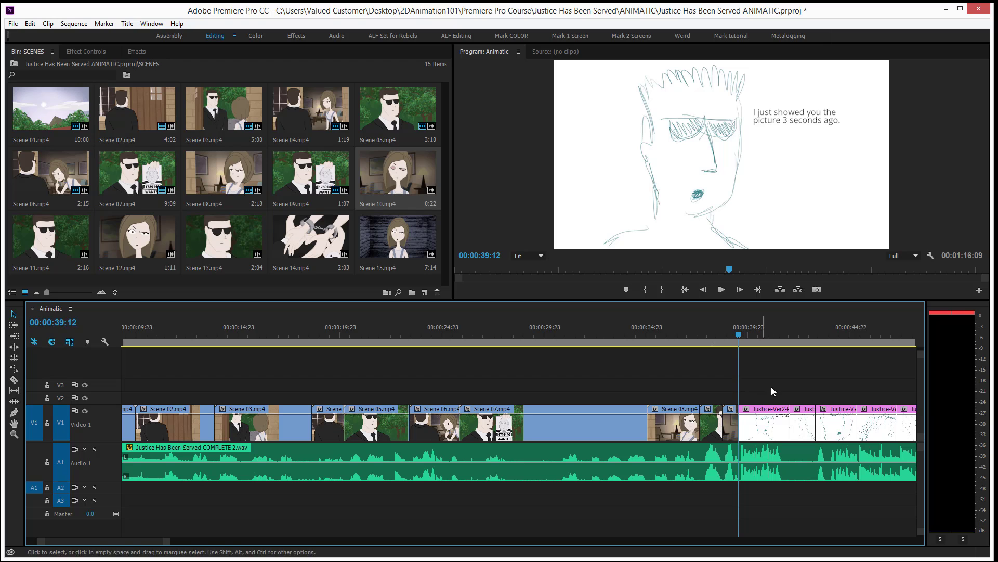
drag(81, 227, 760, 424)
drag(750, 330, 781, 336)
drag(149, 261, 802, 431)
drag(224, 237, 838, 430)
scroll(801, 391, down, 5)
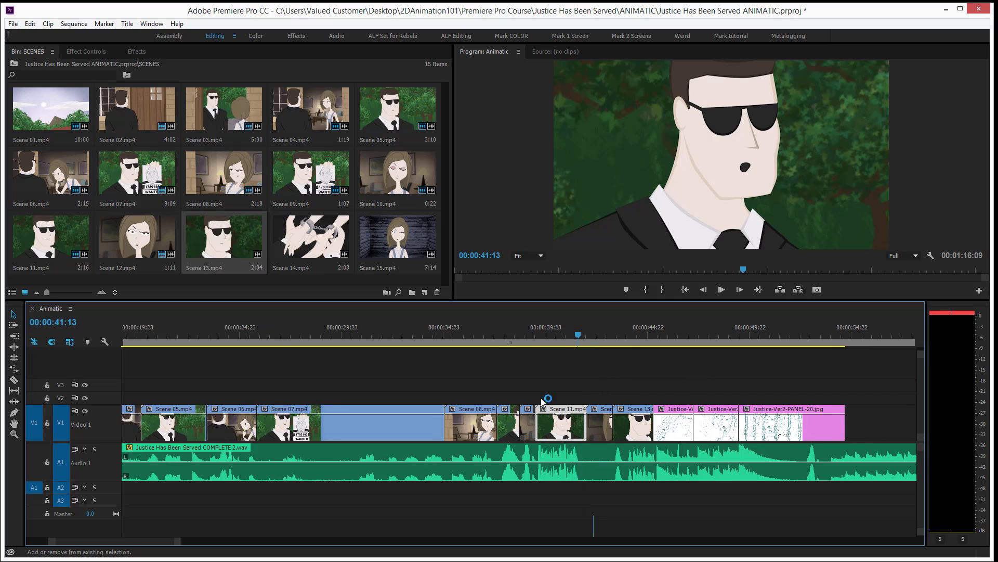
Step: Replace the remaining storyboard panels with Scene 14.mp4 and Scene 15.mp4, deleting the last panel and extending Scene 15.mp4 over its span
scroll(542, 401, down, 1)
drag(297, 241, 639, 427)
drag(404, 245, 817, 421)
click(757, 433)
key(Delete)
Step: Play the ending from Scene 14.mp4, trim the end of Scene 15.mp4 to 00:00:54:14 and replay the cut
click(649, 329)
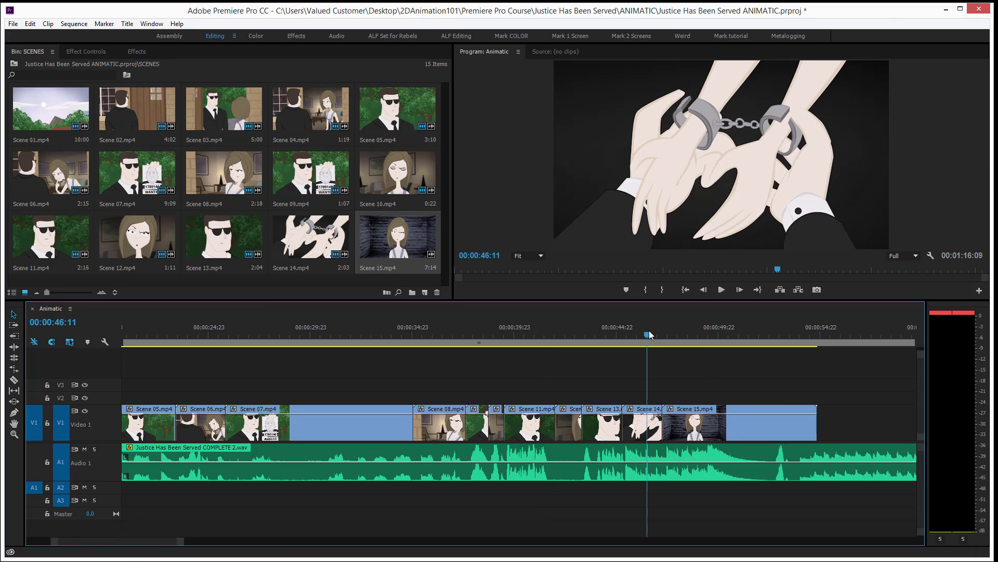
key(space)
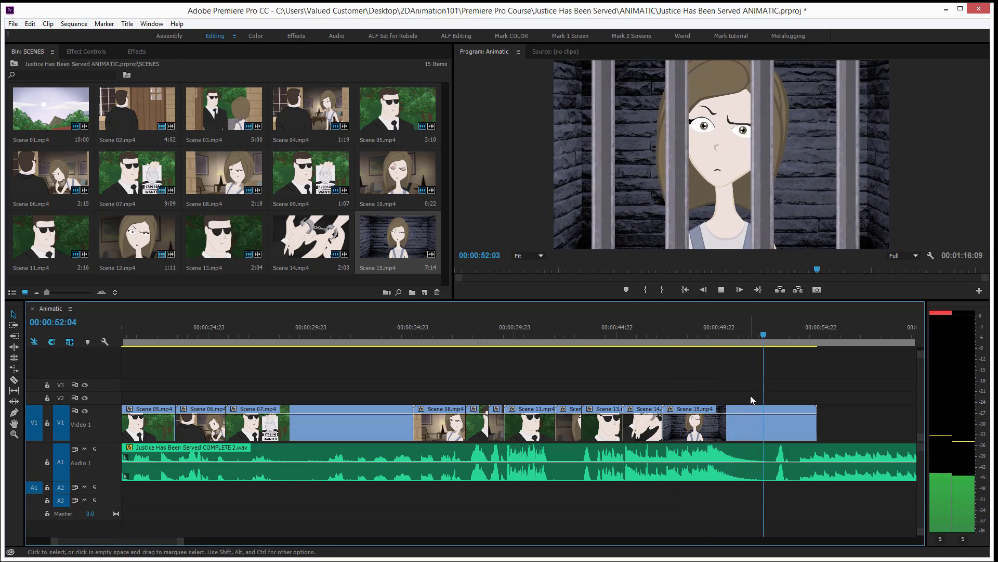
key(space)
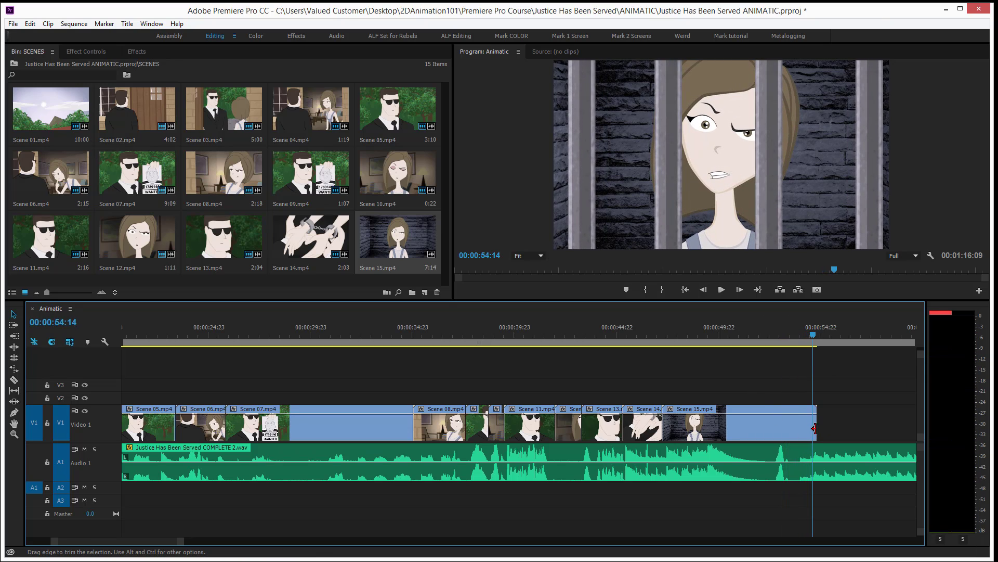
drag(814, 425, 807, 423)
click(782, 327)
key(space)
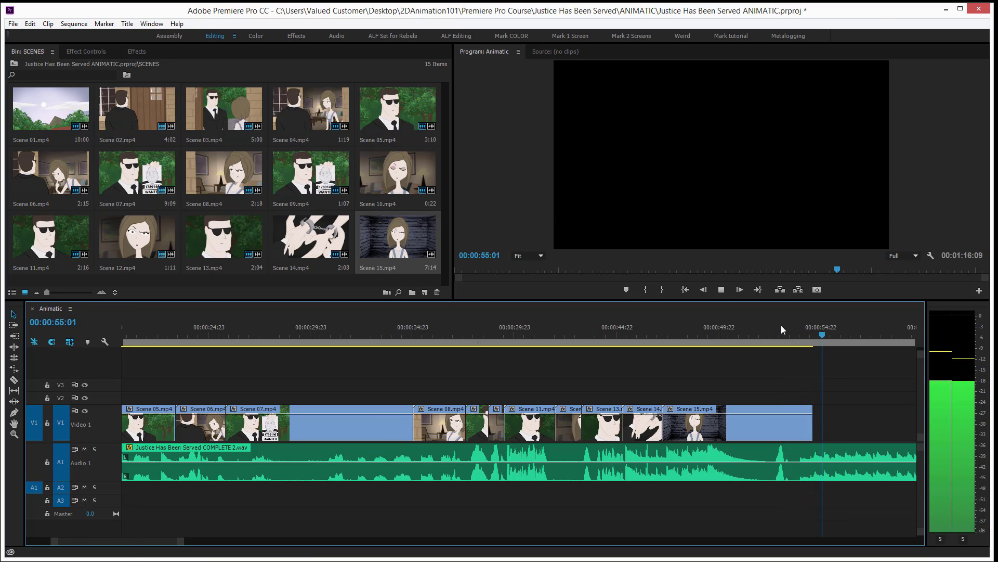
key(space)
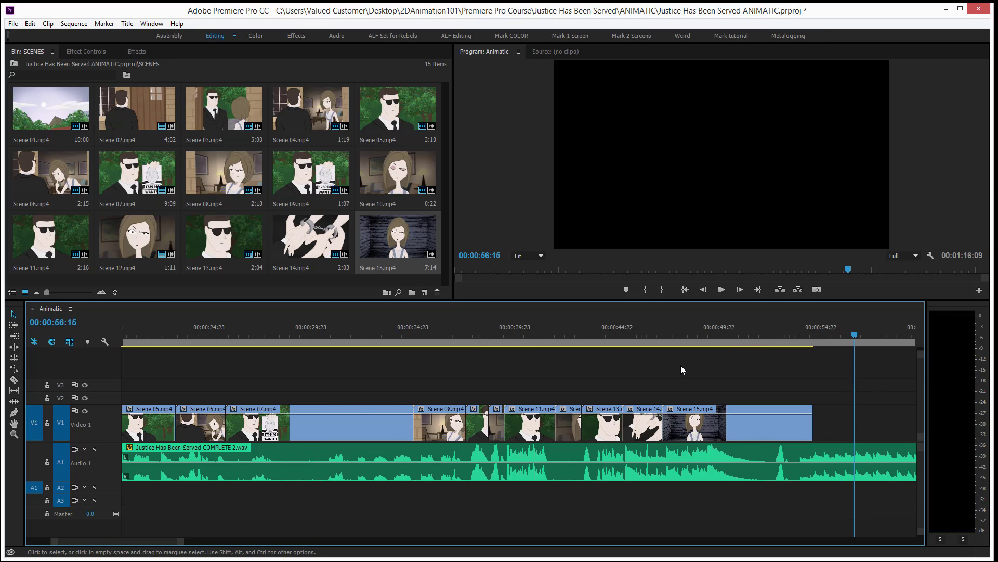
Step: Go back to the start of the sequence and create a new title named "2d animation 101" in the TXT bin
key(Home)
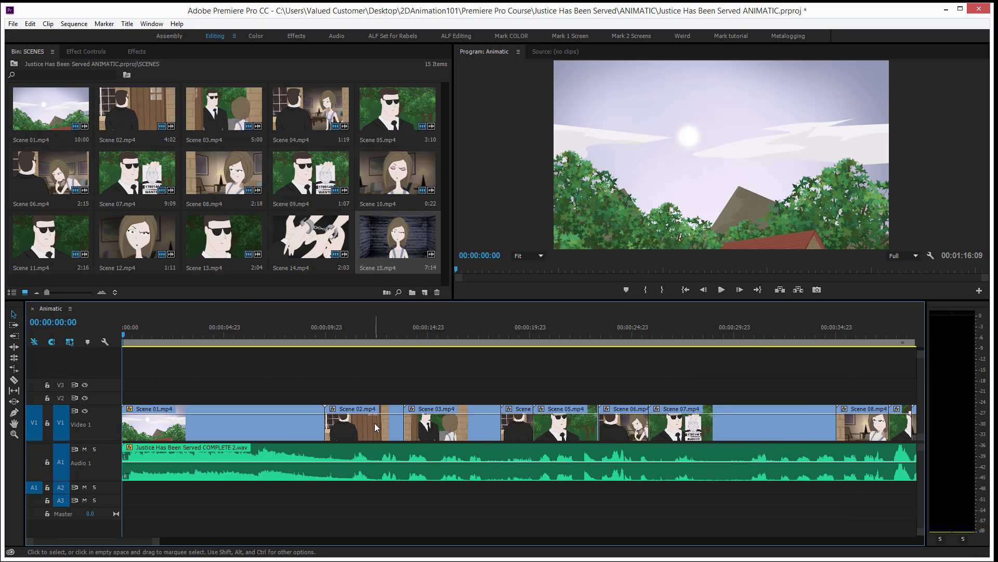
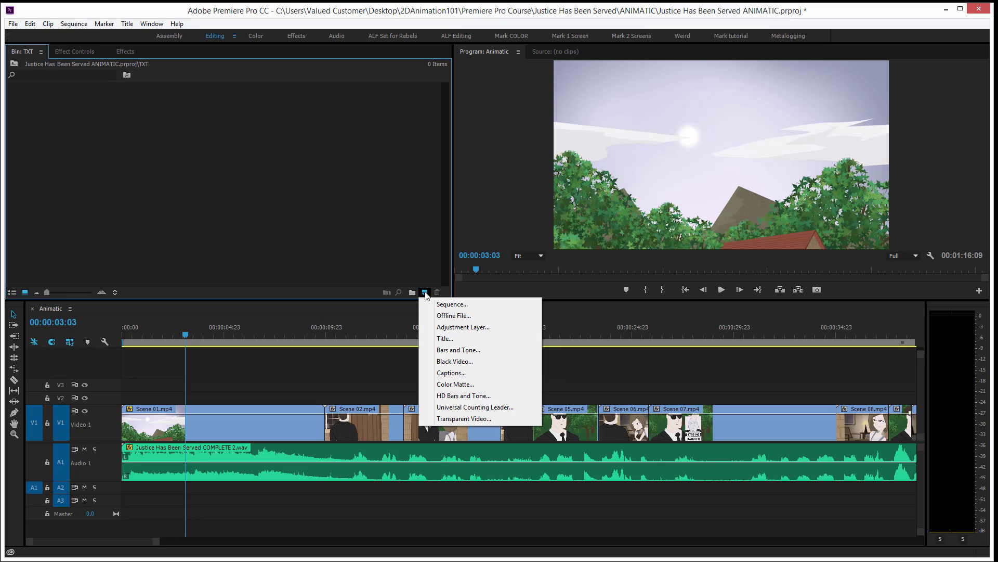
click(445, 339)
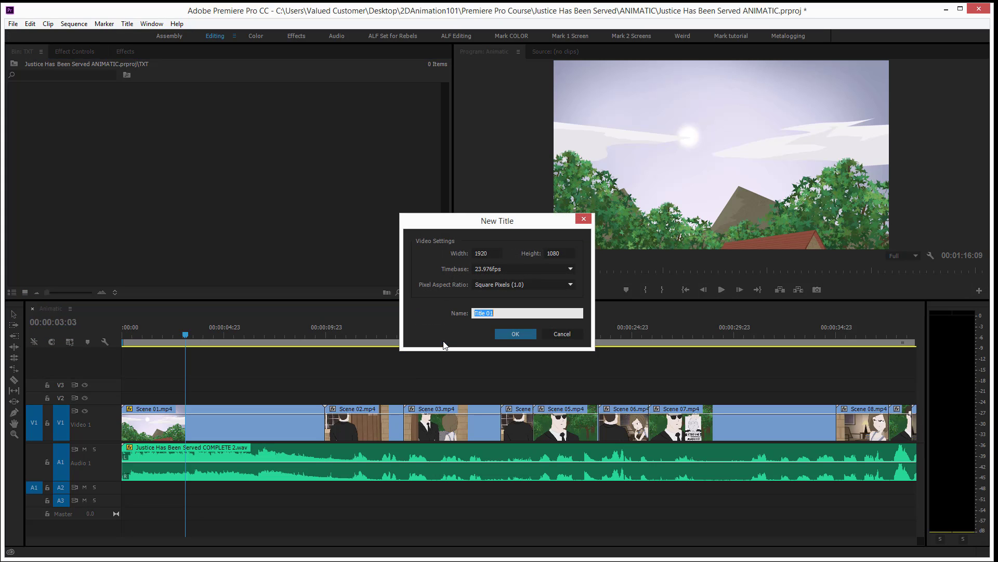
text(2d animation 101)
key(Return)
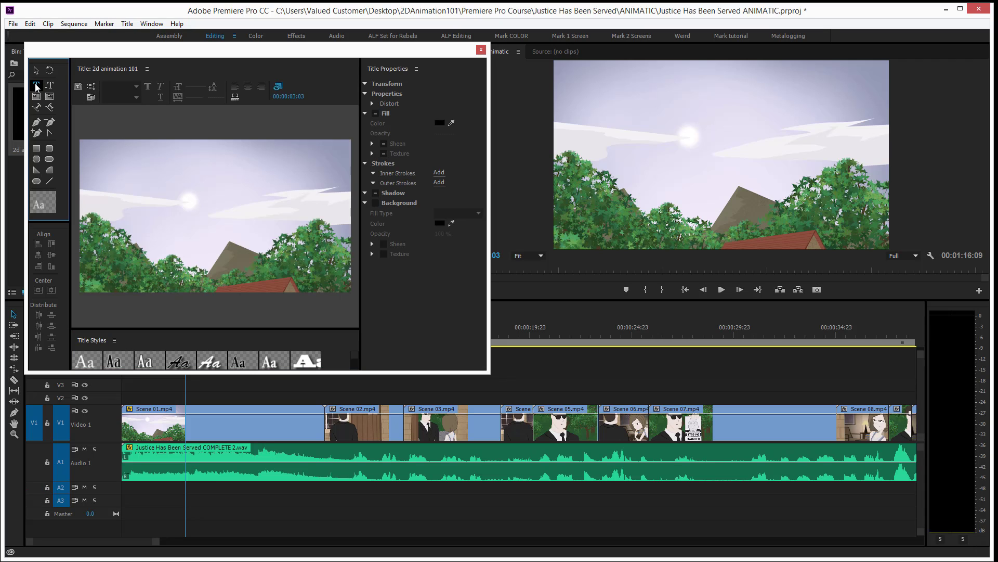
Step: Add the text "2d animation 101" in the sky area of the title and set its fill color to black (000000)
click(164, 179)
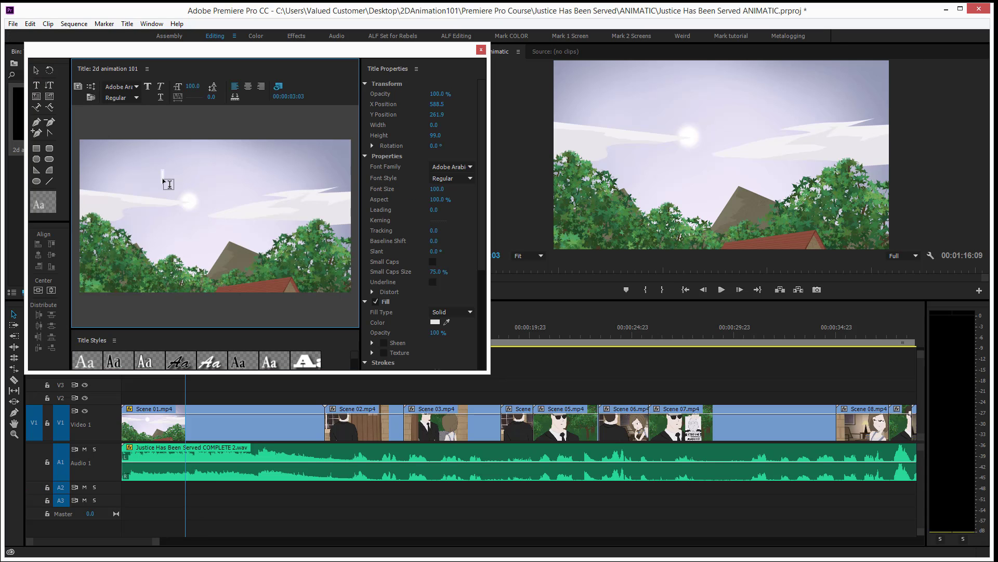
text(2D Animation 101ati)
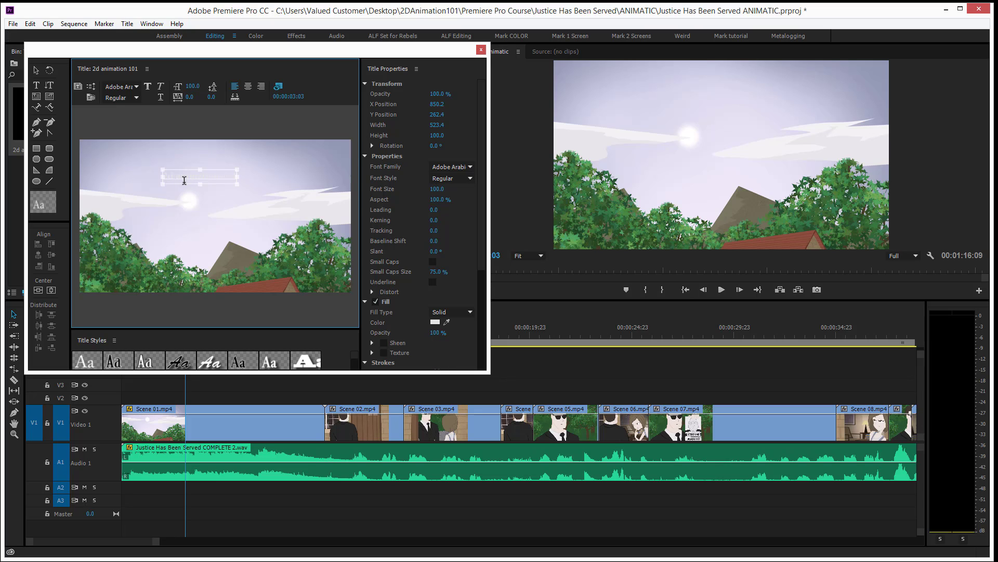
key(ctrl+a)
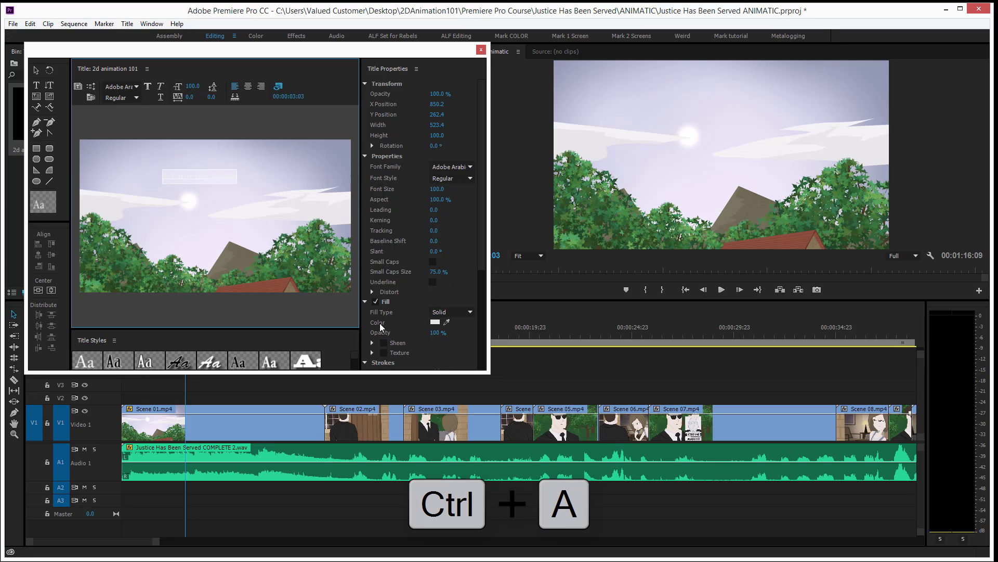
click(436, 322)
drag(436, 323, 383, 237)
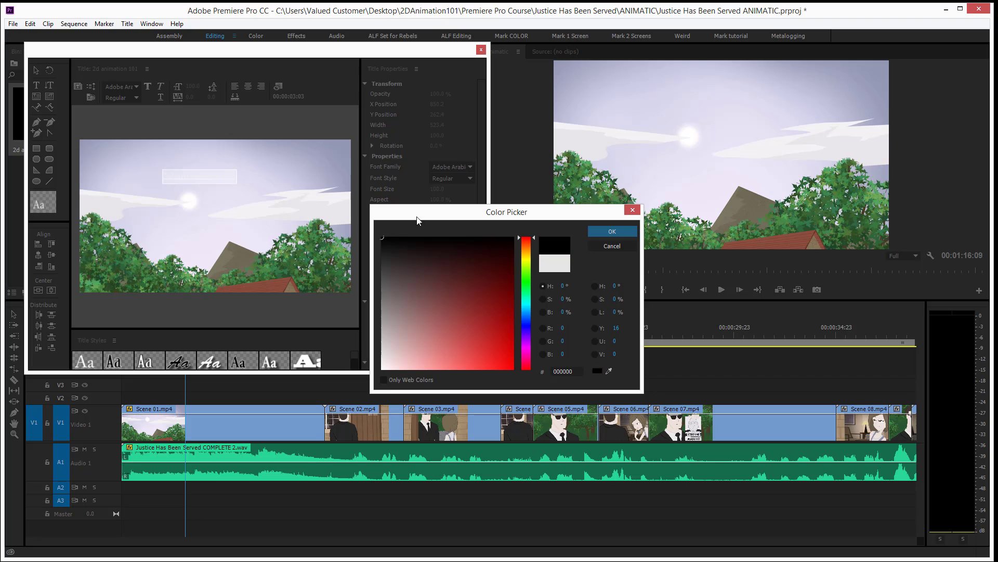
click(601, 232)
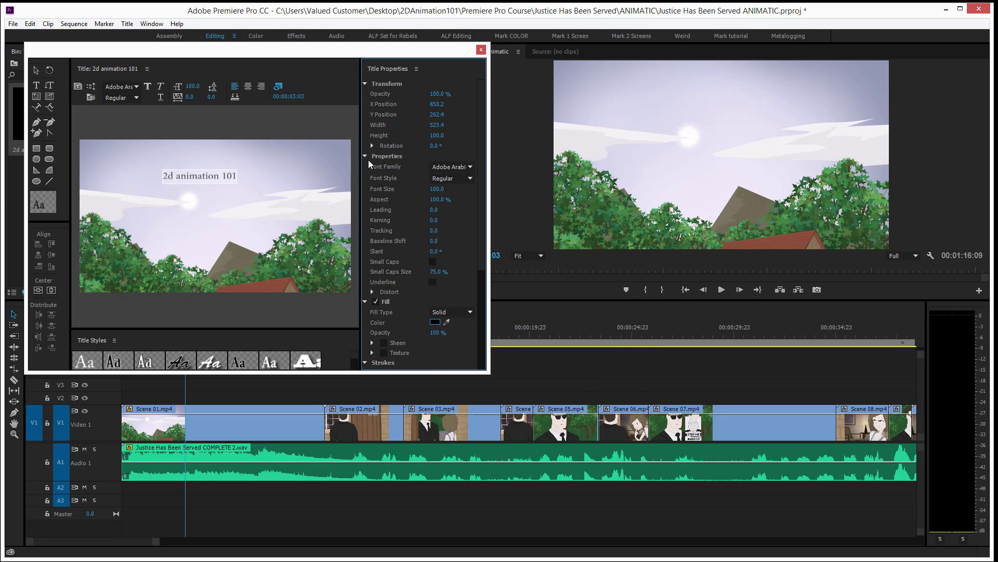
Step: Set the title text to the Open Sans font in Regular style, with small caps enabled at 100% size
click(458, 166)
text(Open Sans)
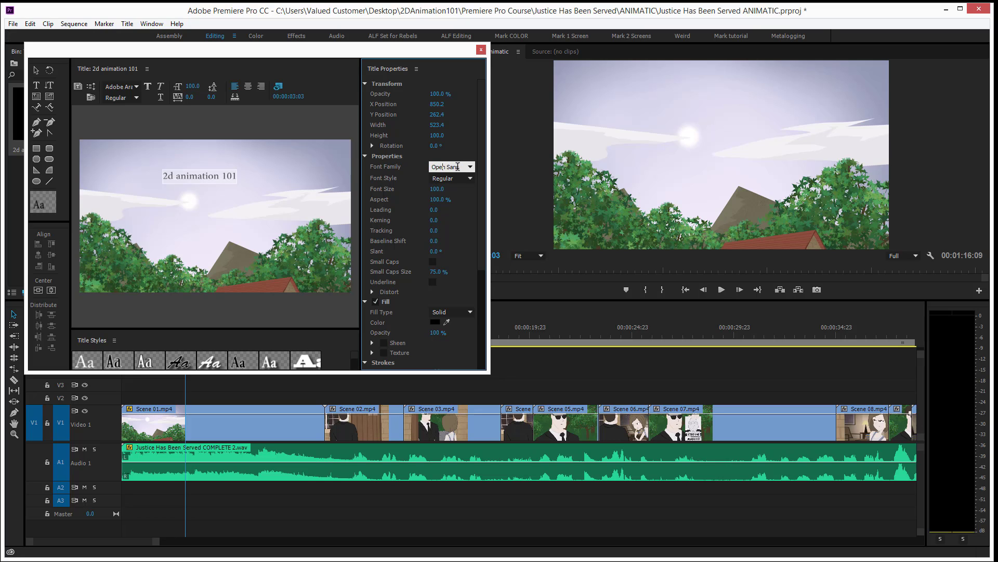
key(Return)
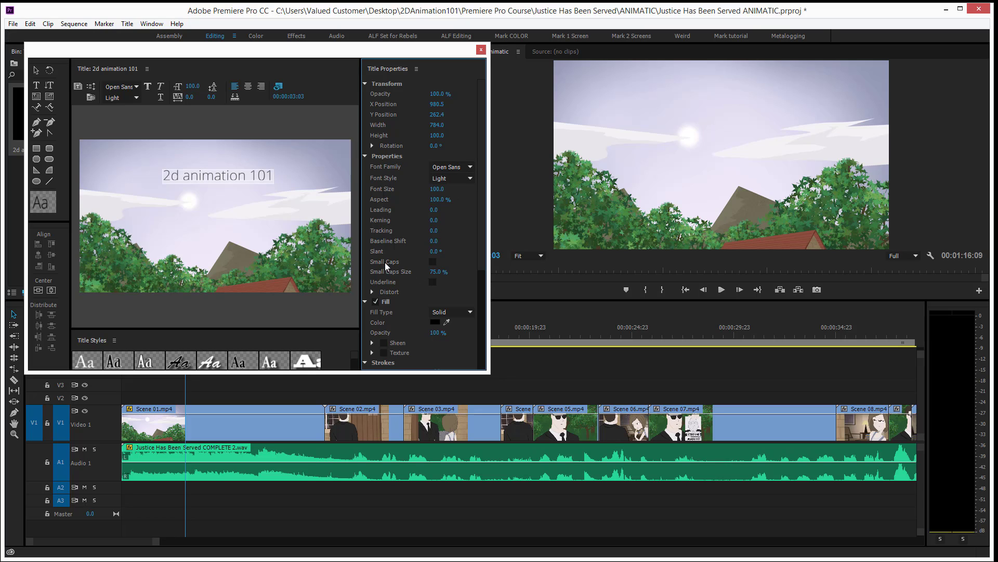
click(432, 262)
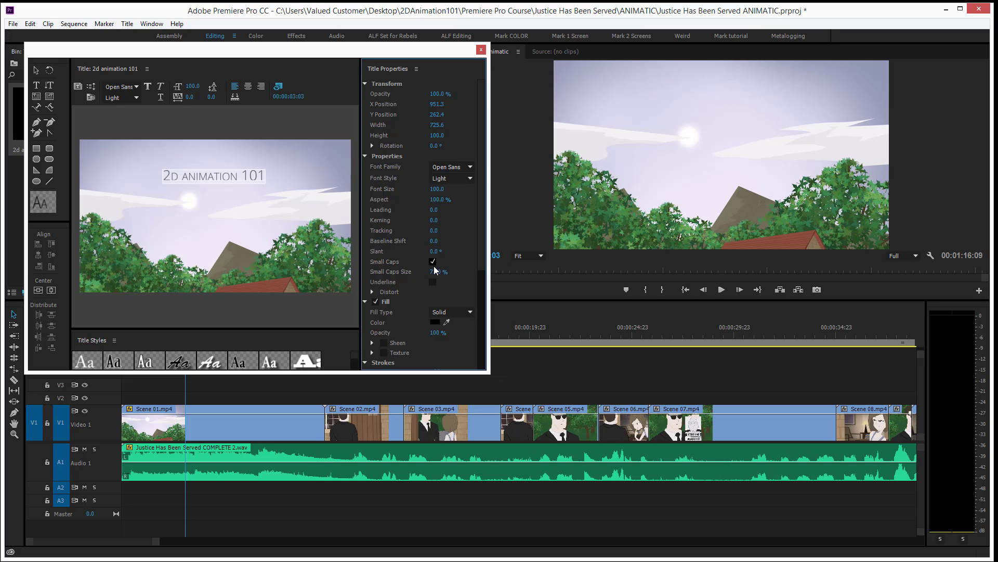
drag(435, 276, 449, 276)
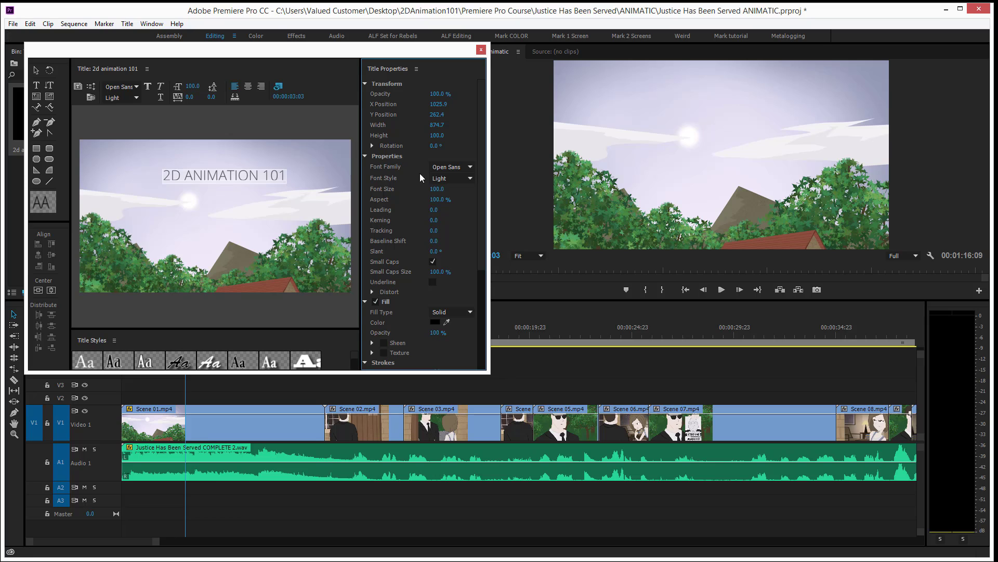
click(451, 179)
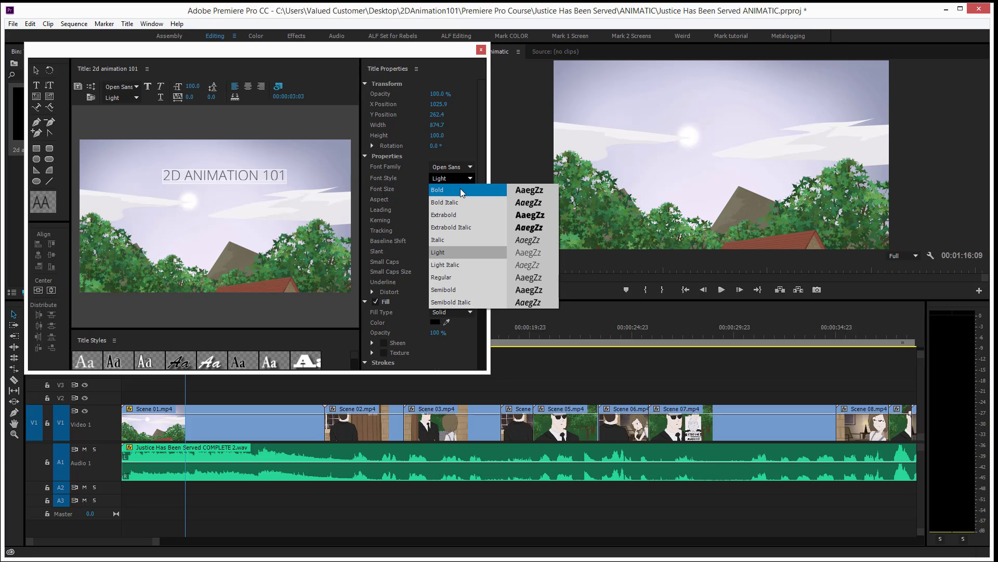
click(460, 189)
click(469, 181)
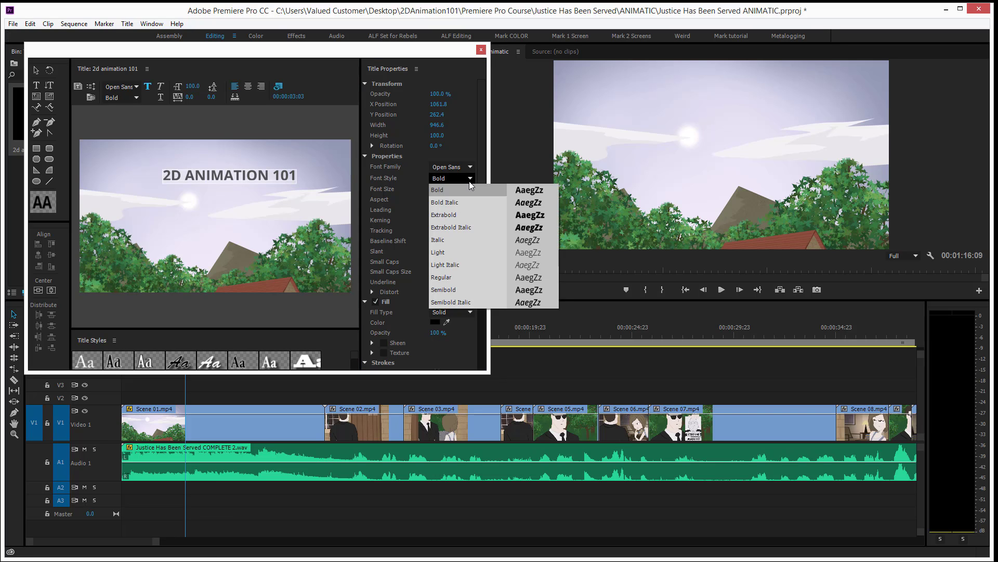
click(460, 280)
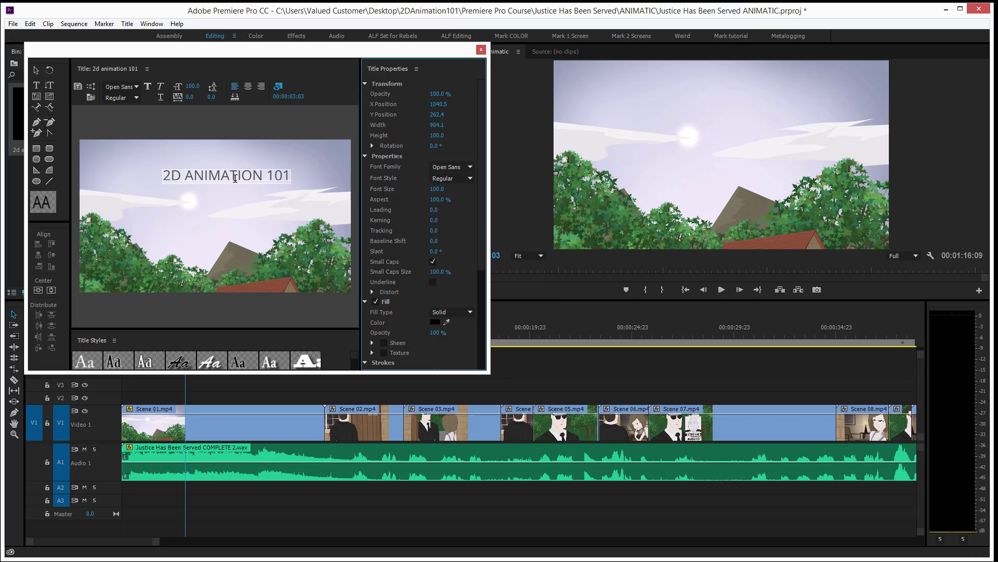
Step: Reposition the title text in the sky, scale it down to a font size of about 70, and close the title editor
click(37, 70)
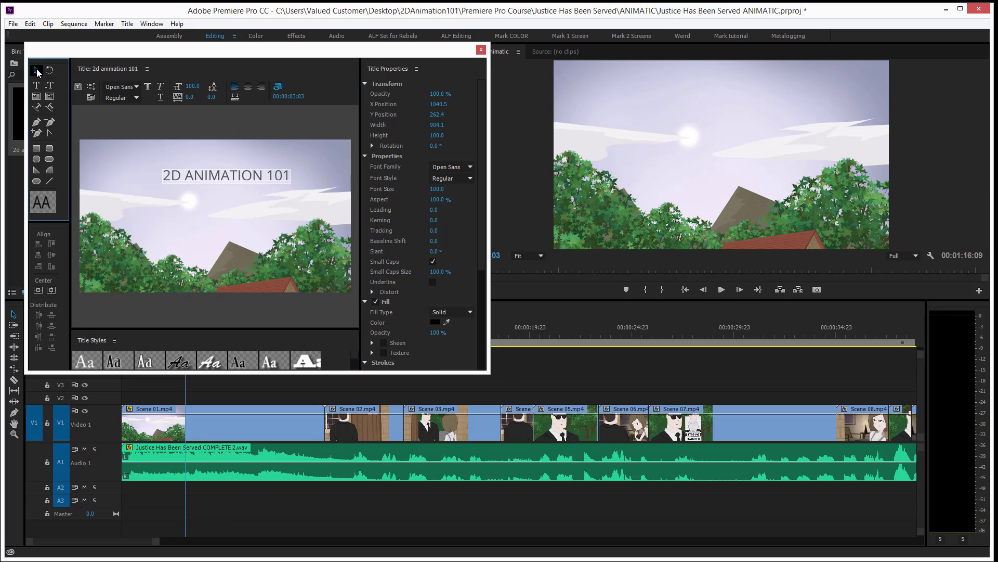
click(203, 137)
drag(230, 176, 219, 175)
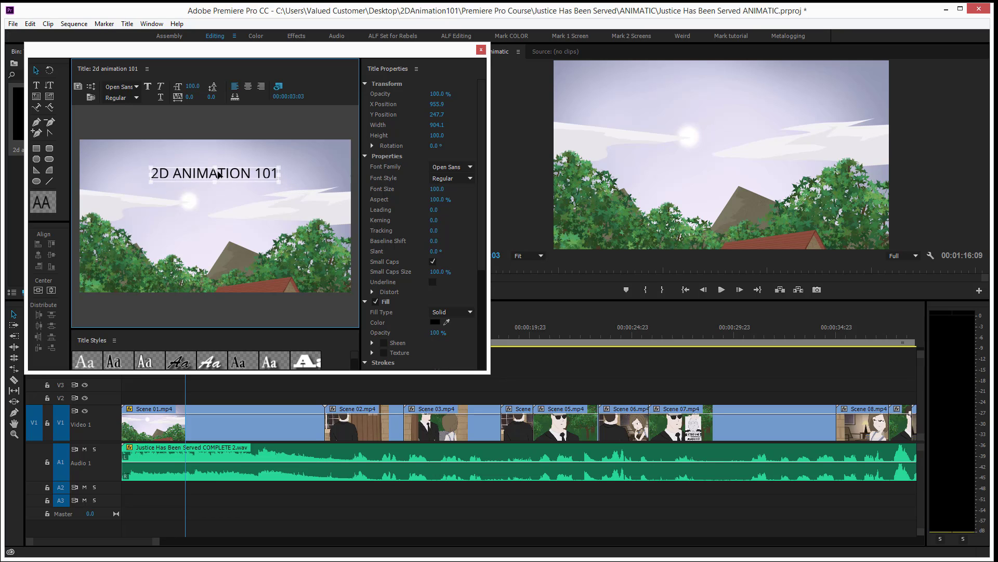
drag(279, 167, 258, 163)
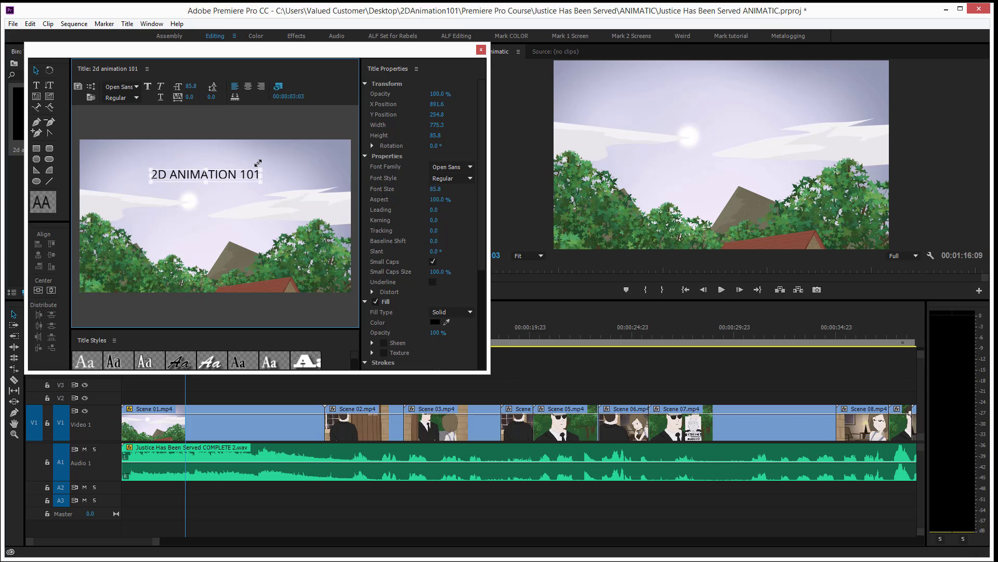
drag(258, 162, 227, 161)
drag(269, 184, 238, 160)
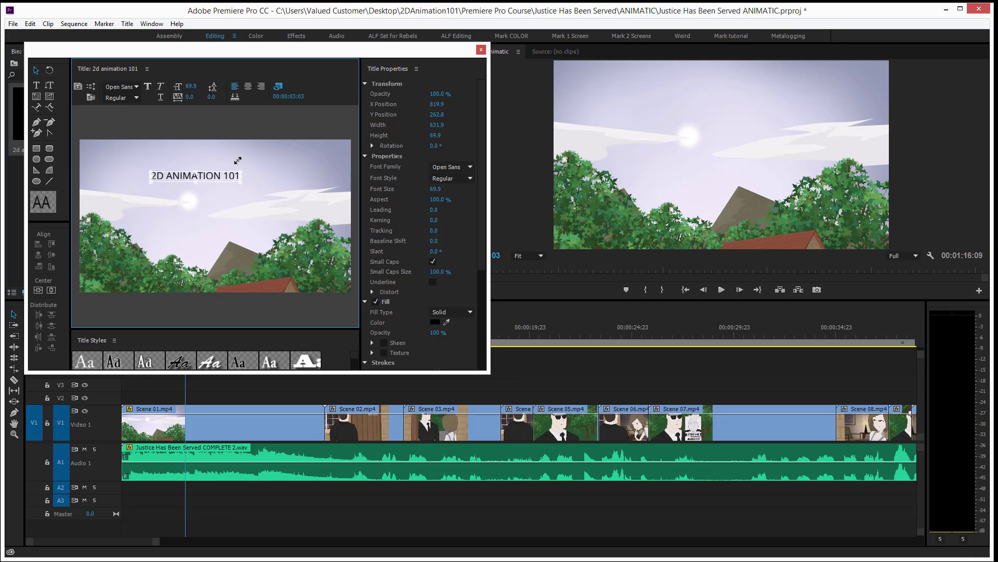
click(480, 50)
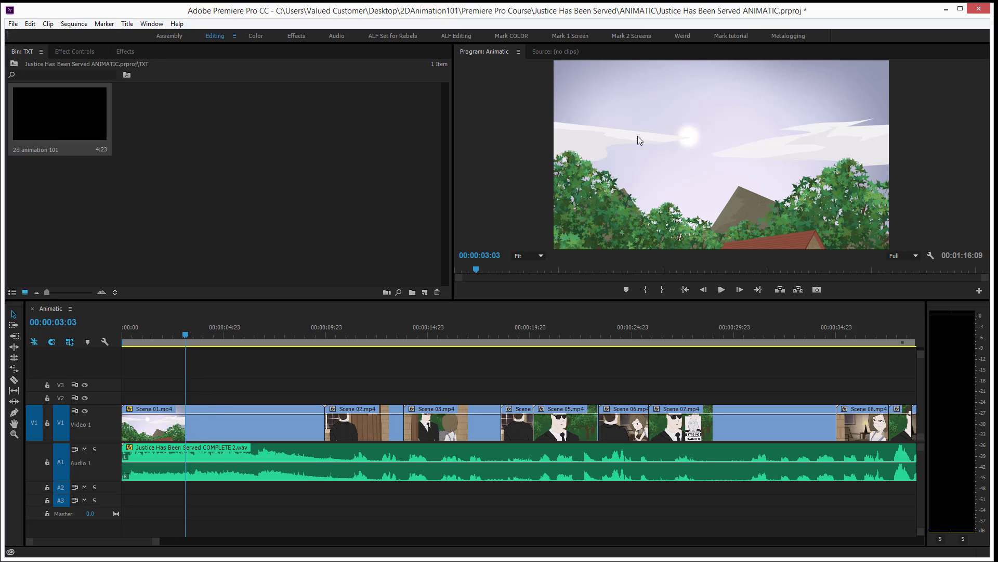
Step: Place the 2d animation 101 title on V2 above Scene 01.mp4, starting at about 00:00:01:02, and play back the opening
drag(67, 108, 144, 396)
drag(141, 338, 128, 338)
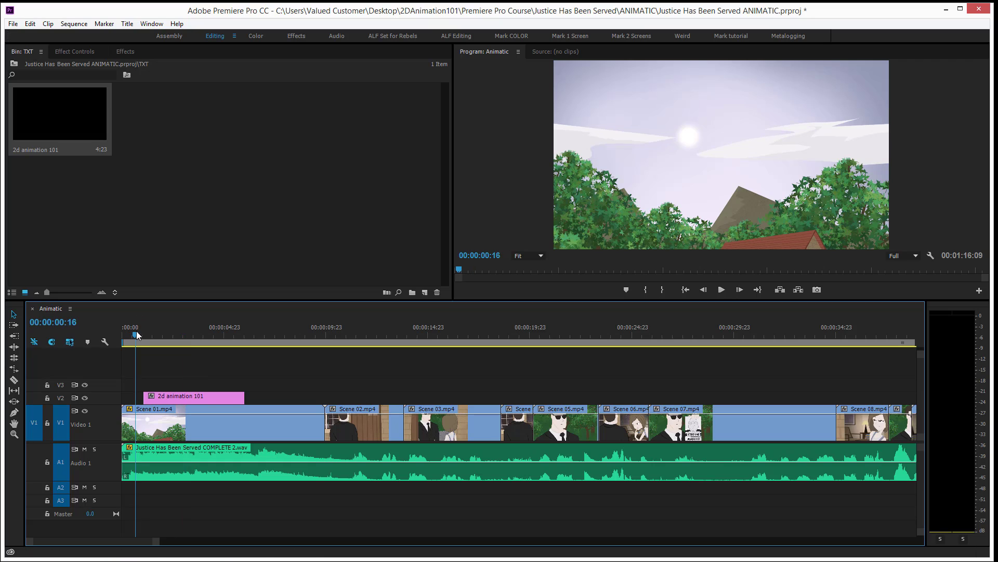
key(space)
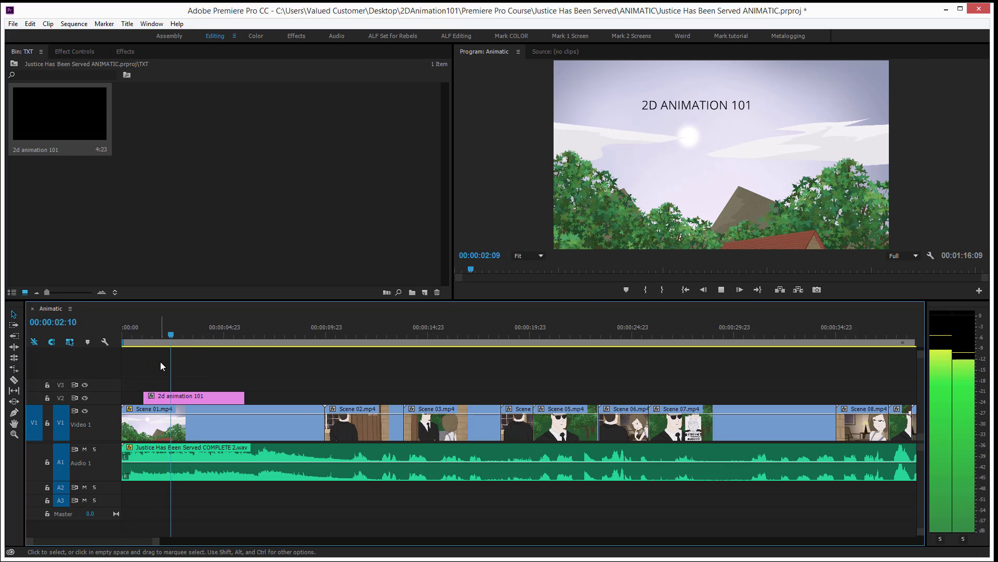
key(space)
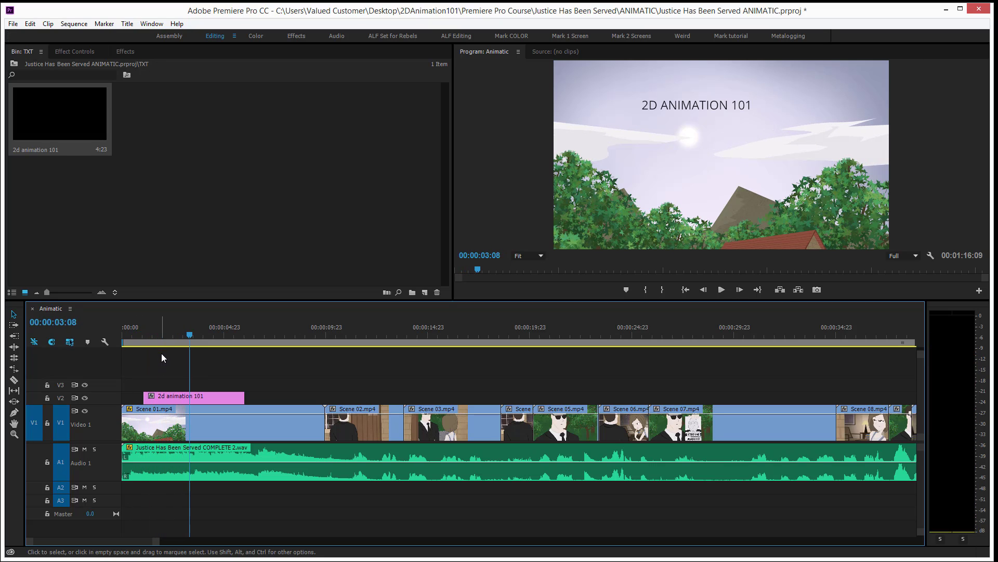
click(148, 330)
key(space)
key(space)
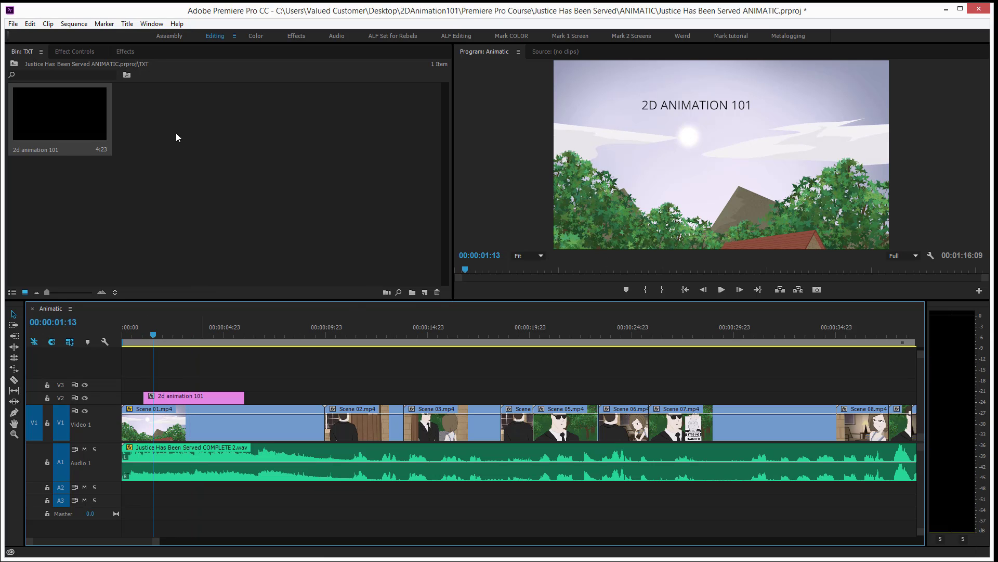
click(424, 292)
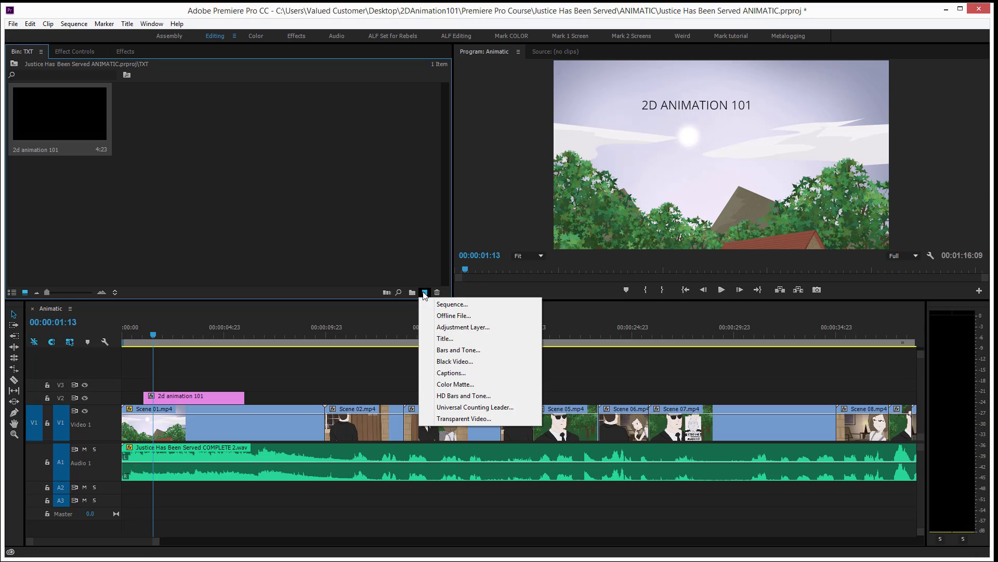
click(443, 339)
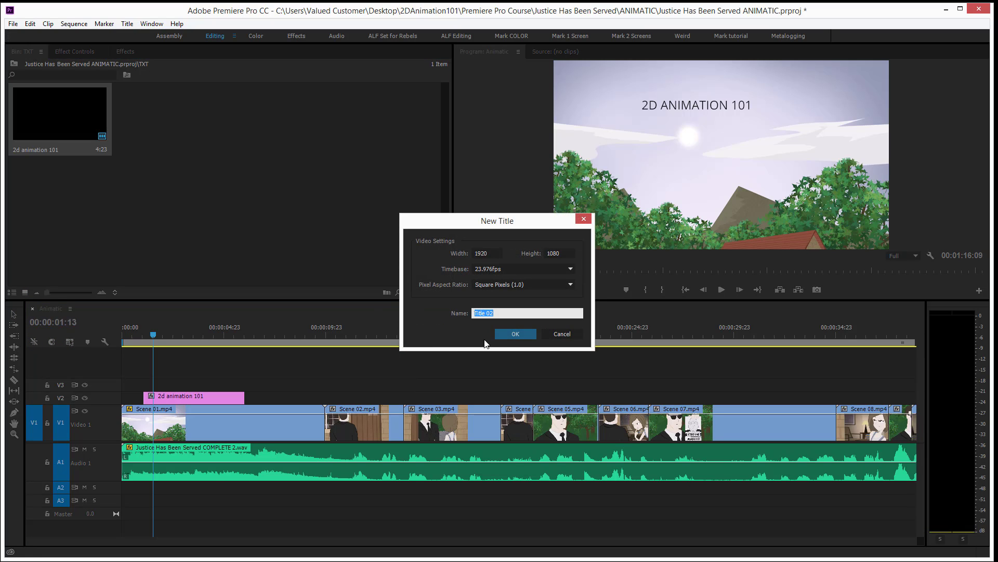
click(515, 333)
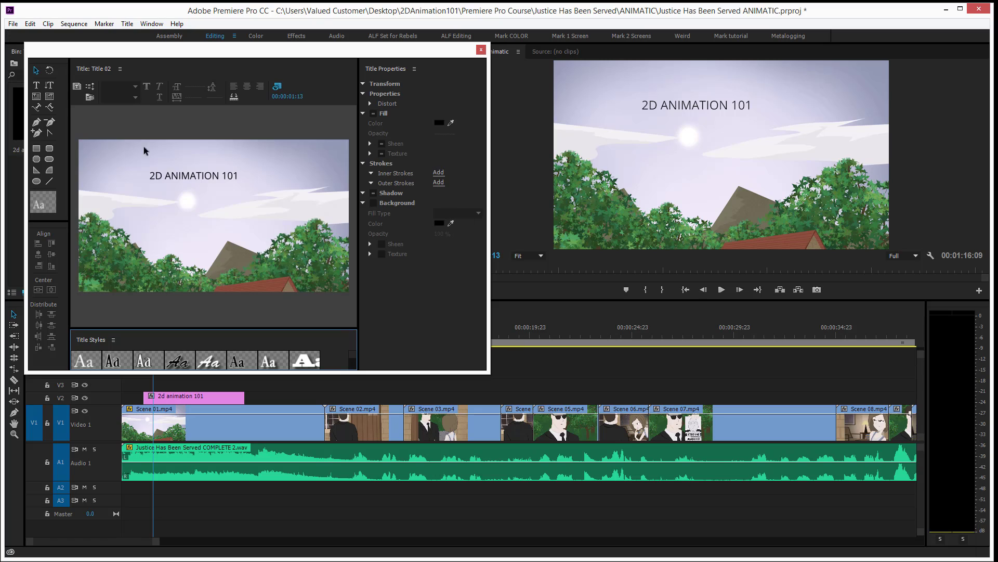
click(36, 85)
click(272, 212)
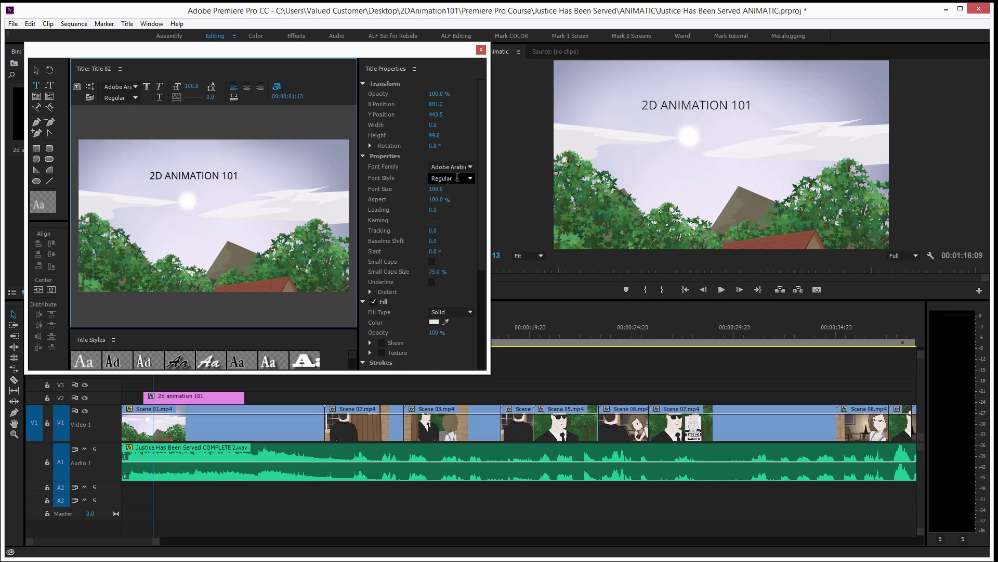
click(481, 50)
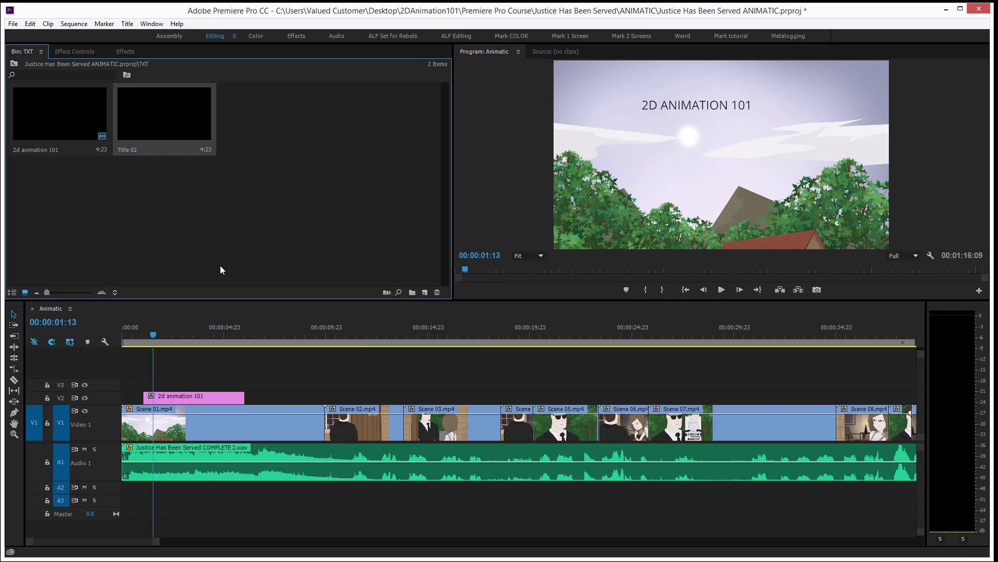
key(Delete)
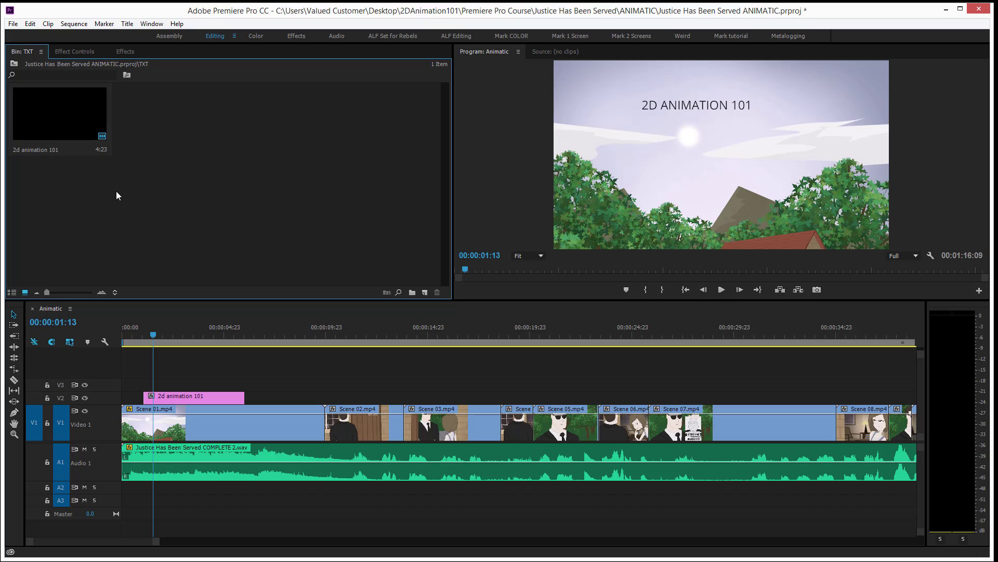
Step: Duplicate the 2d animation 101 title clip onto V3 and move the copy's text directly below the original line
click(174, 398)
key(alt)
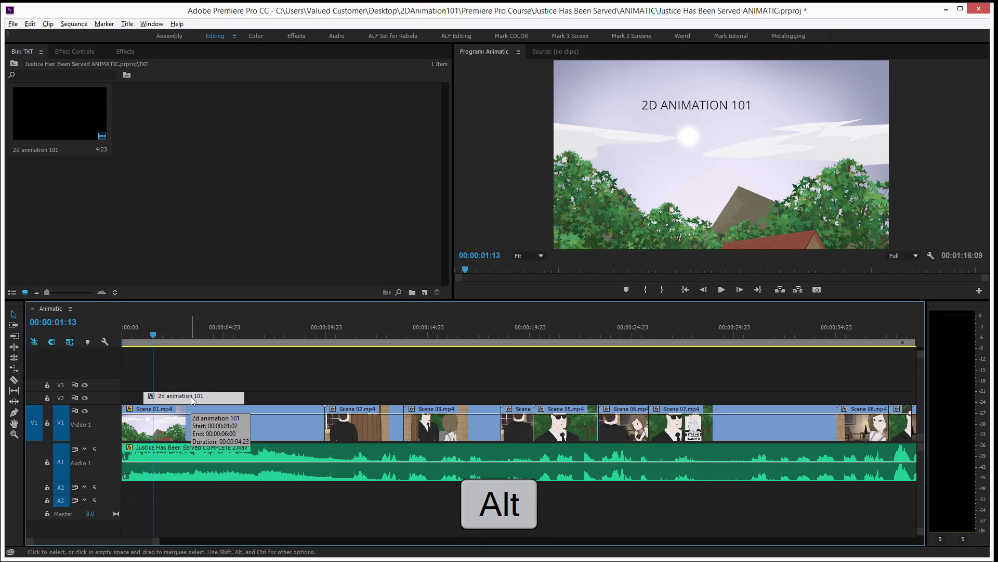
drag(191, 396, 192, 388)
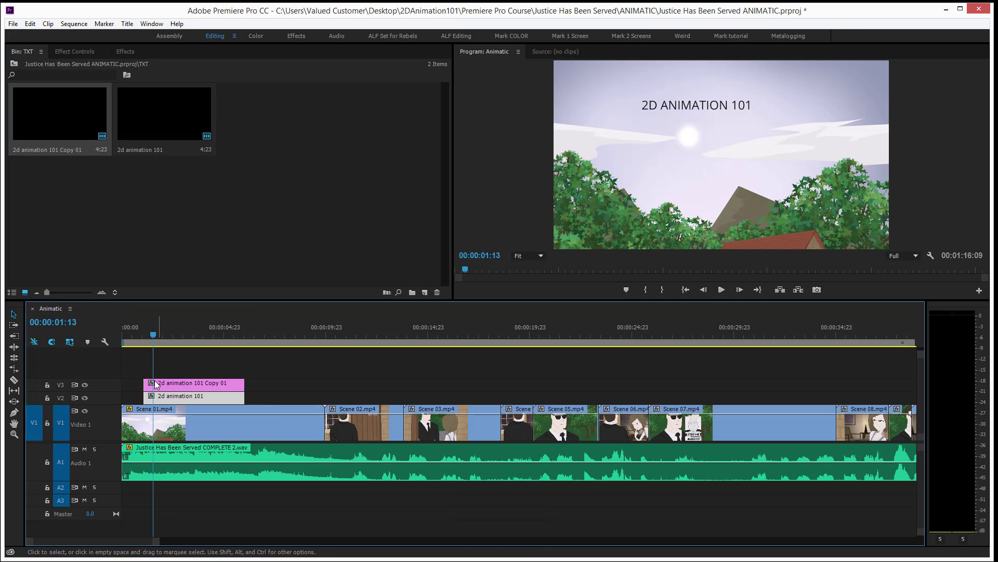
double_click(223, 383)
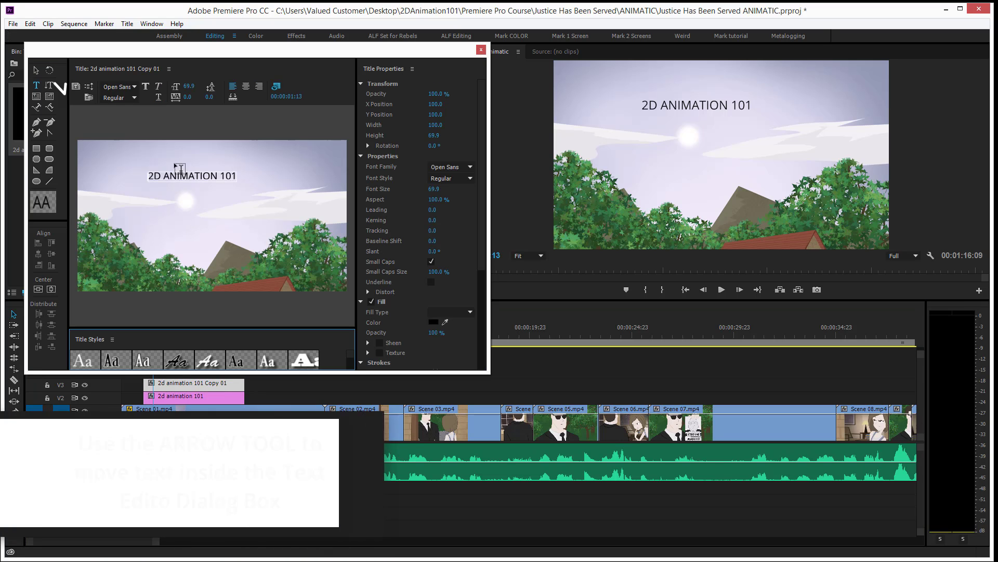
click(35, 69)
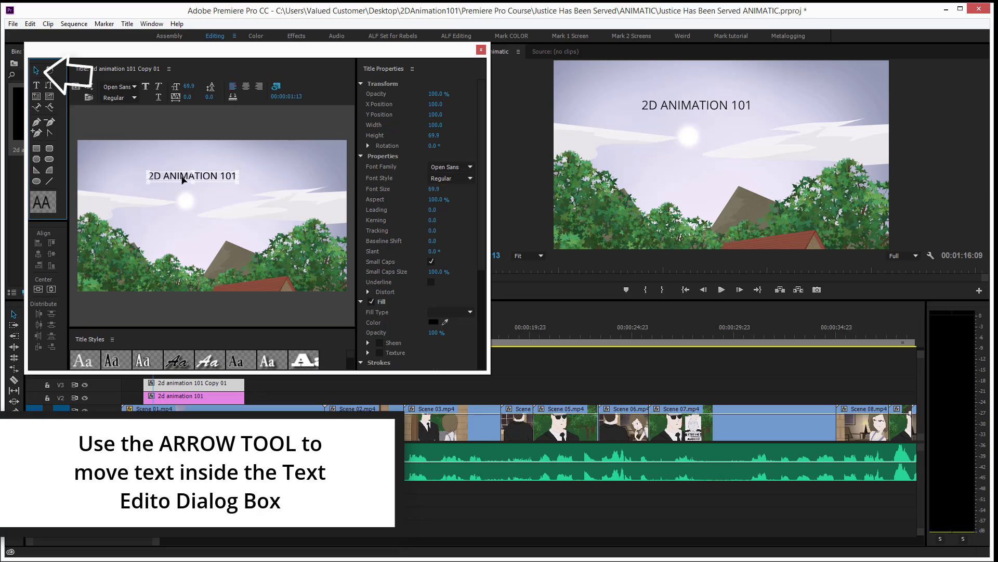
drag(182, 179, 182, 195)
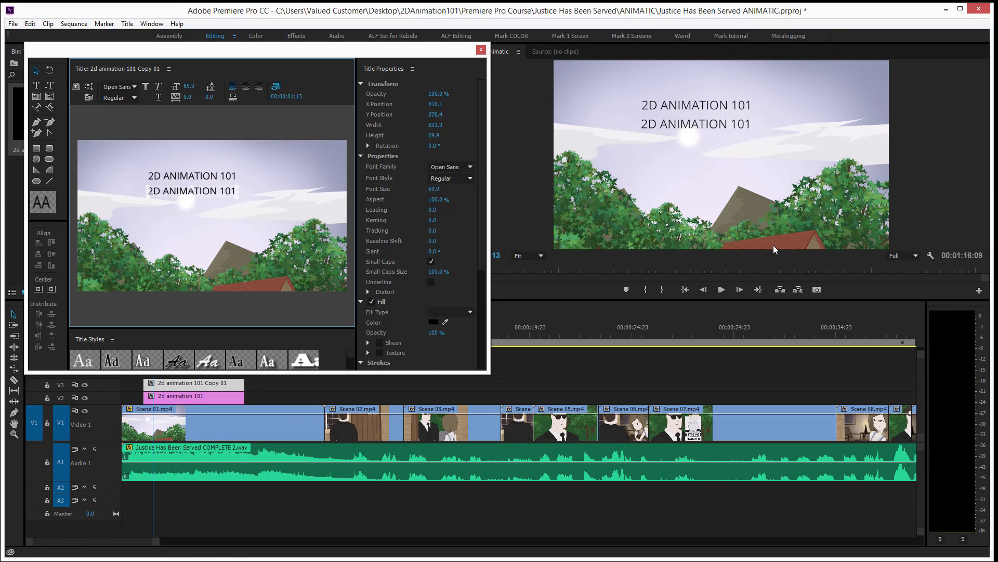
click(560, 336)
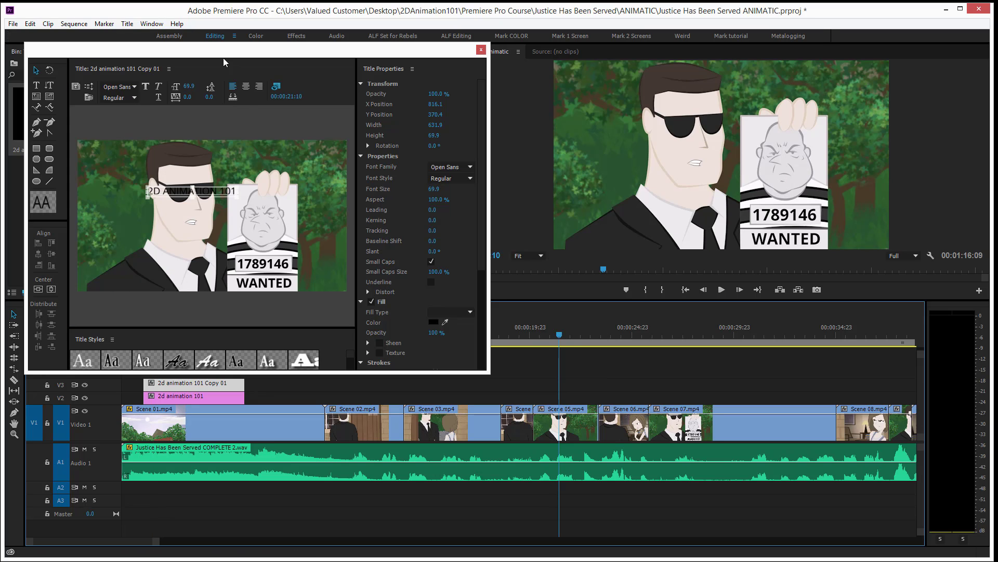
drag(196, 197, 213, 219)
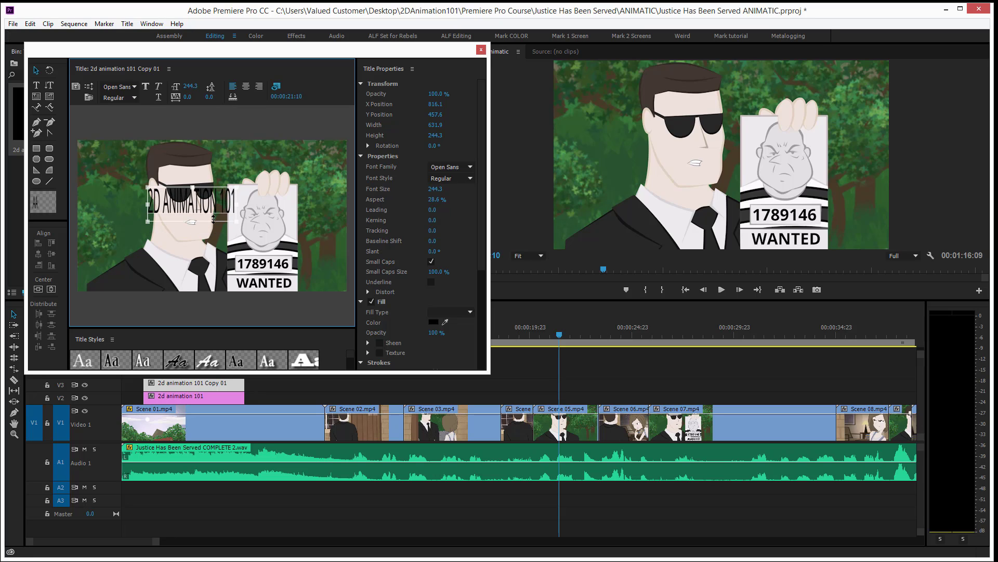
key(ctrl+z)
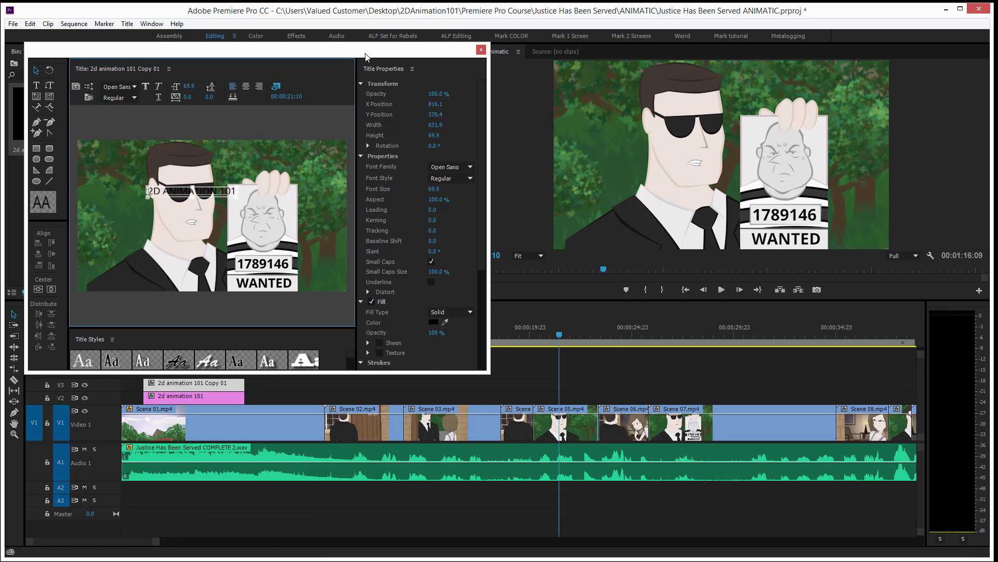
drag(370, 57, 510, 37)
click(157, 333)
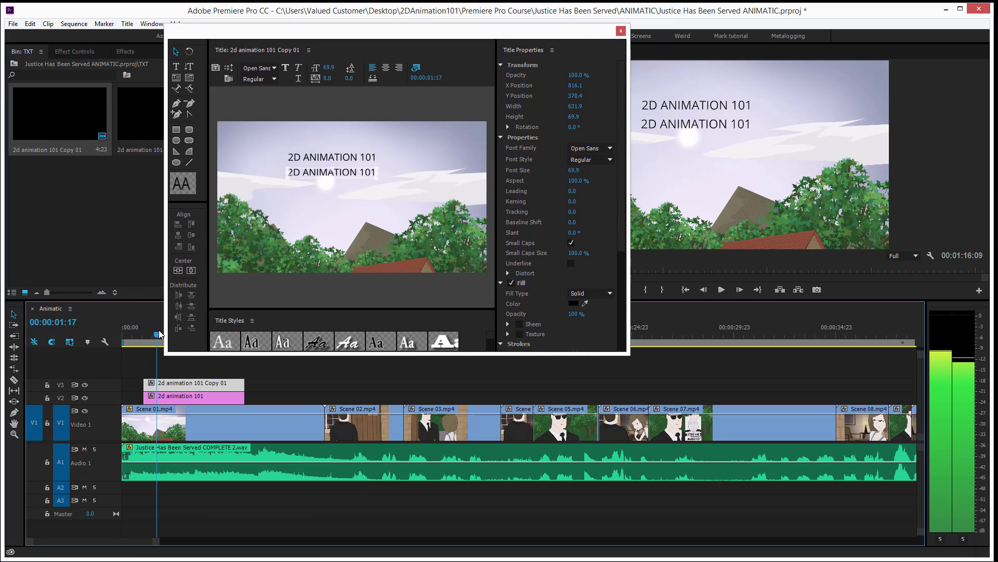
Step: Replace the lower line's text in the duplicated title with "PRESENTS"
drag(396, 30, 285, 90)
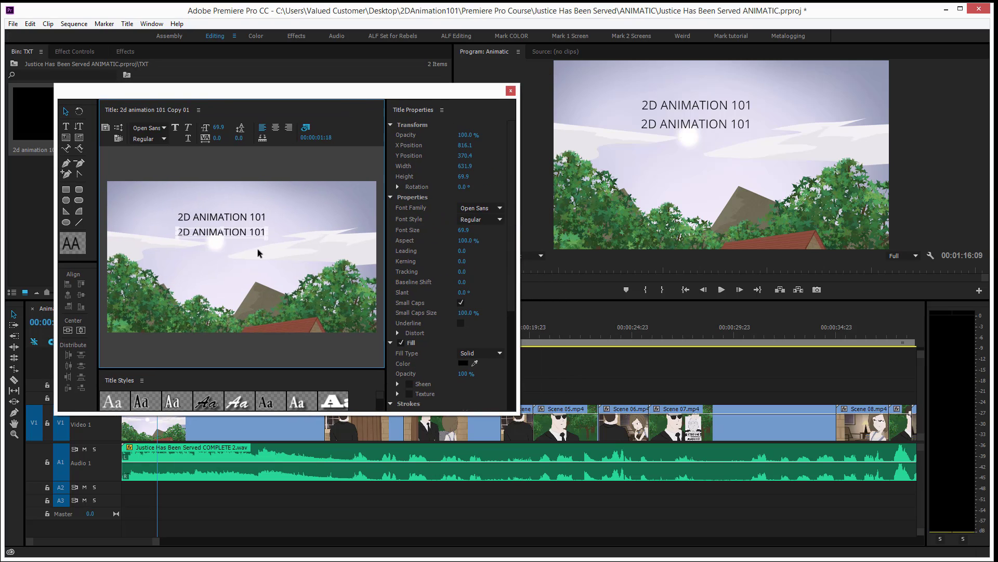
double_click(229, 232)
double_click(229, 230)
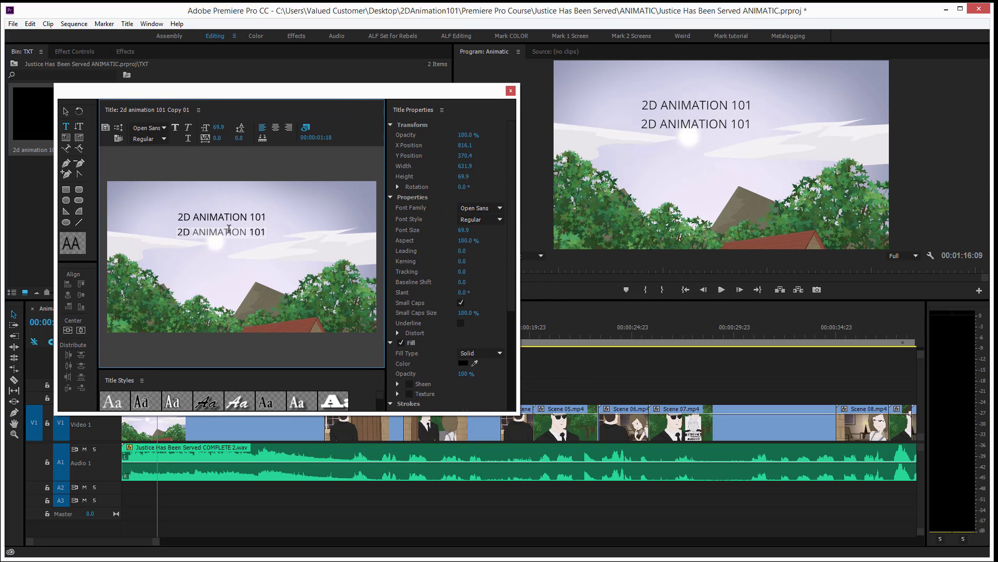
triple_click(229, 229)
text(PRESENTS)
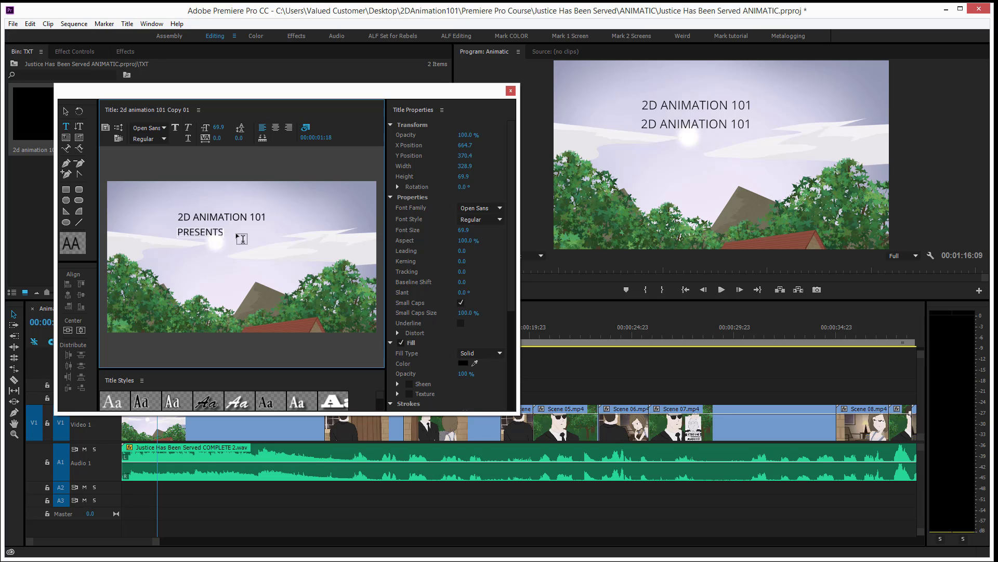
click(65, 111)
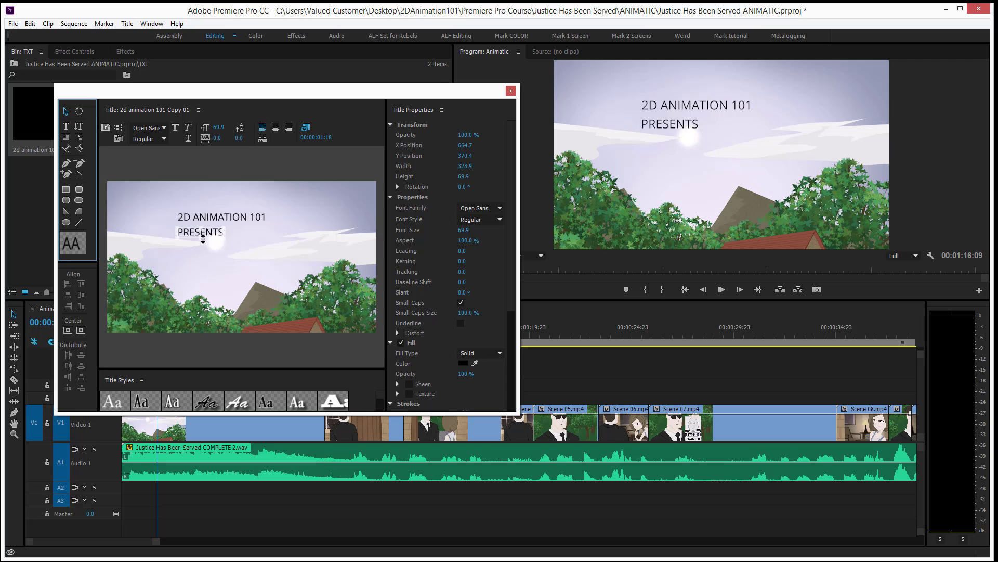
Step: Center the word PRESENTS under the 2D ANIMATION 101 line, close the title editor, and play back the opening
drag(208, 239, 226, 233)
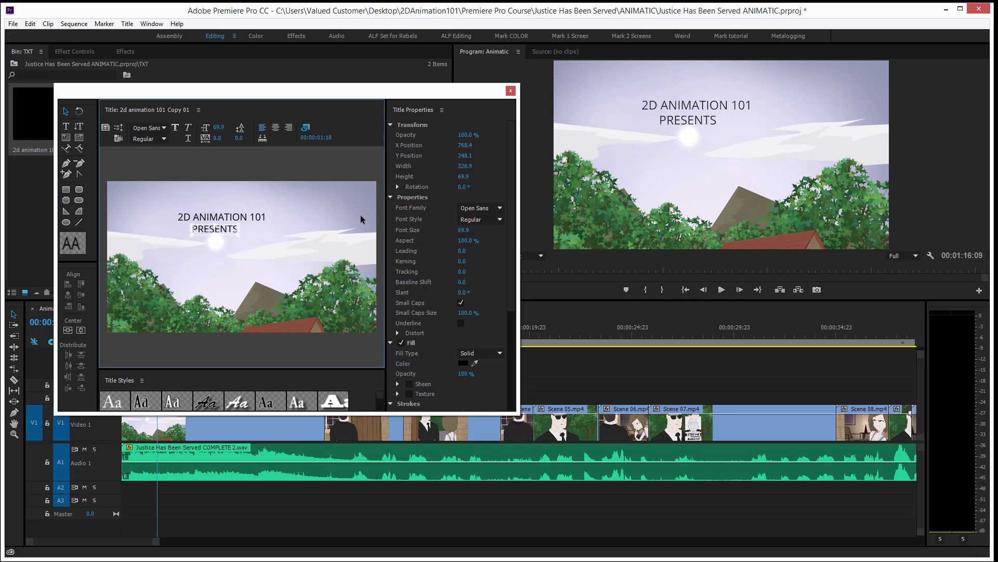
click(511, 92)
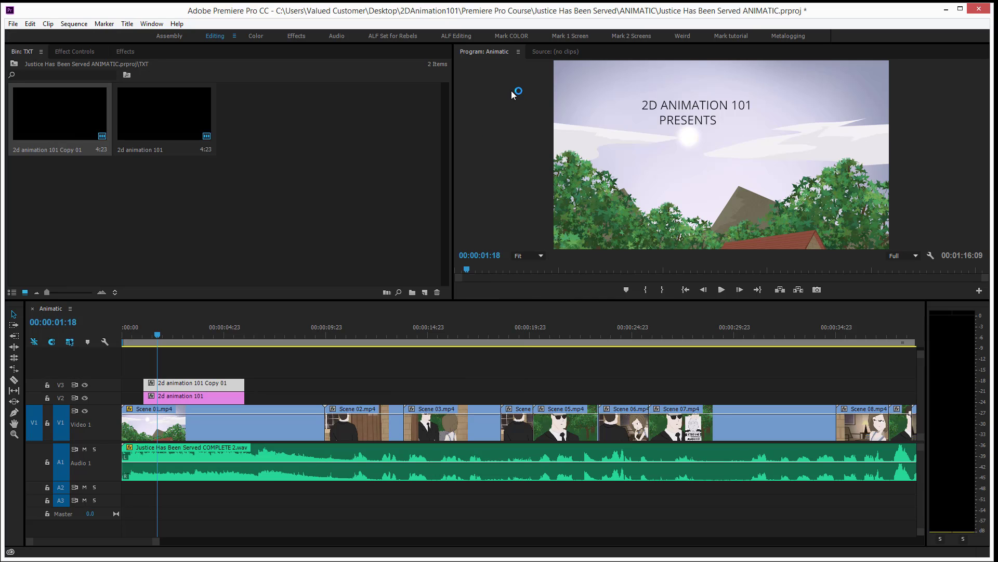
click(140, 339)
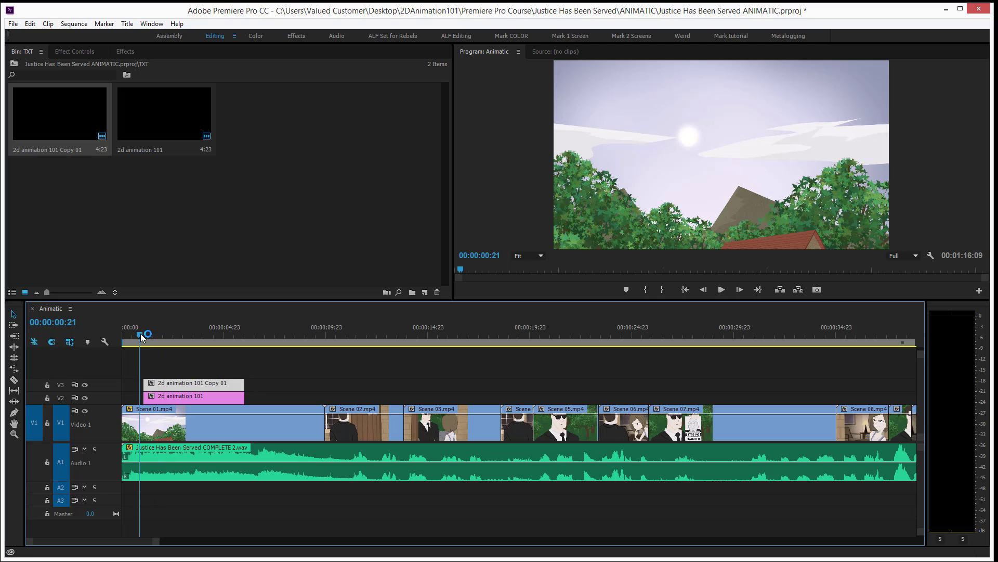
key(space)
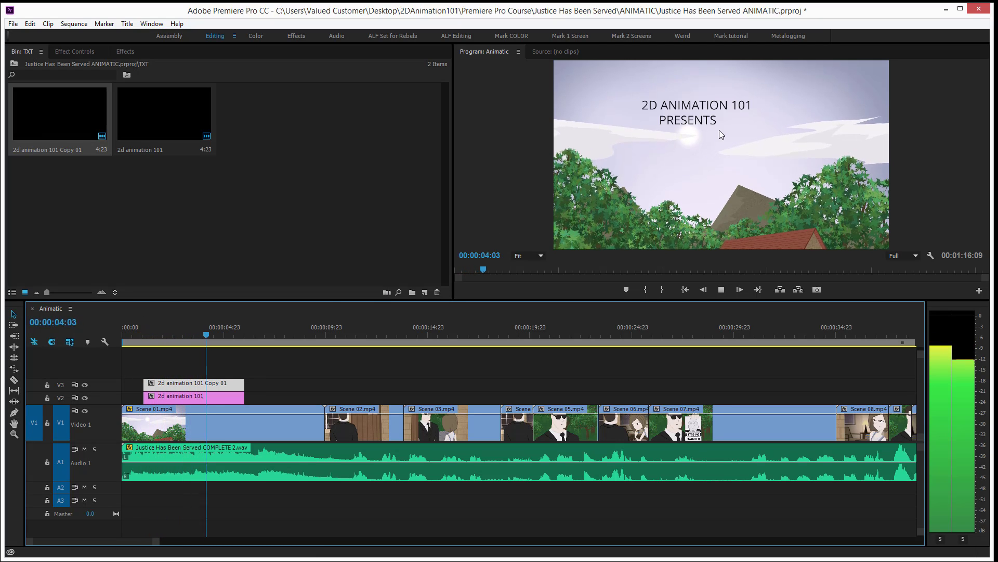
key(space)
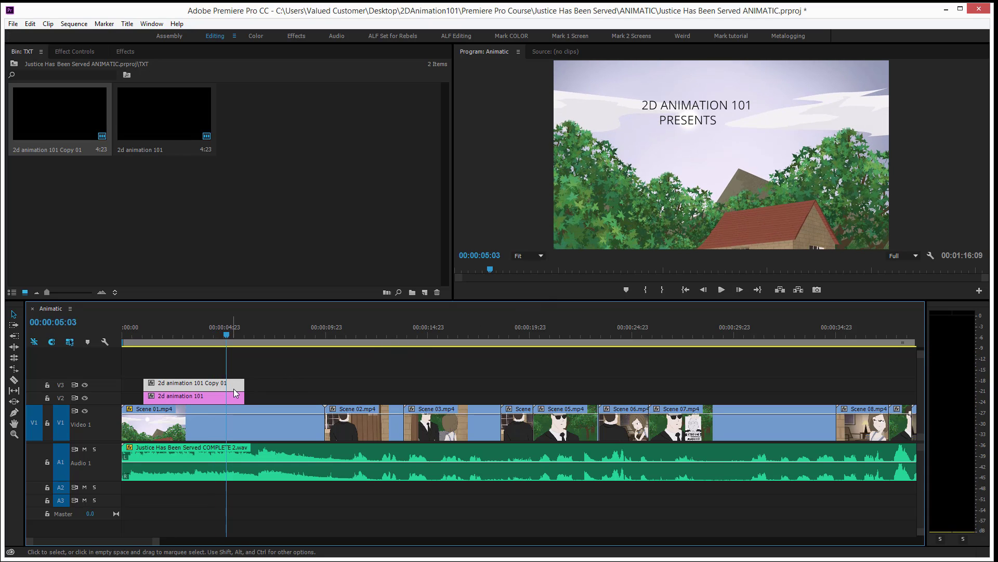
Step: Trim the ends of both title clips on V2 and V3 to 00:00:05:03 and play back the ending of the titles
drag(244, 384, 226, 399)
click(215, 326)
key(space)
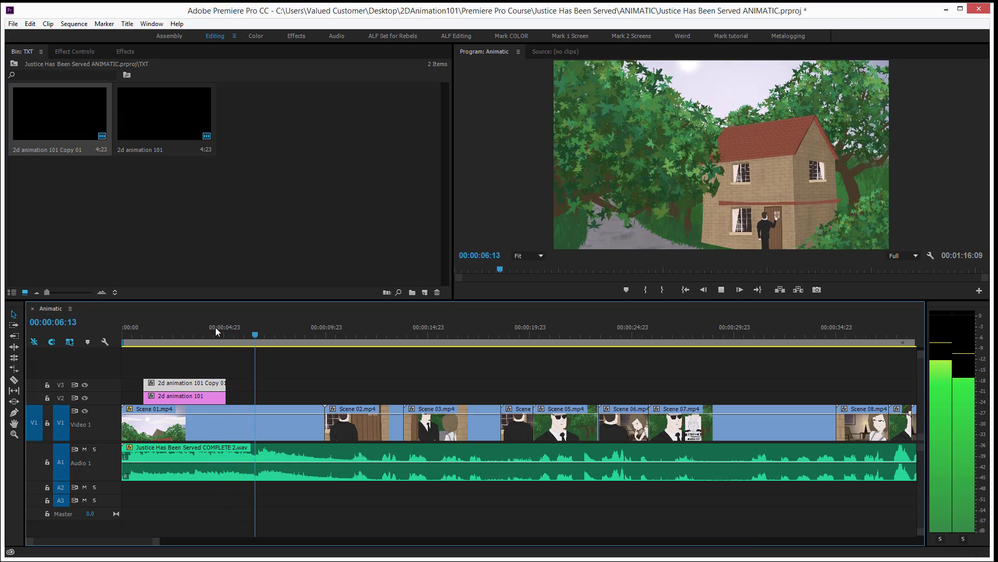
key(space)
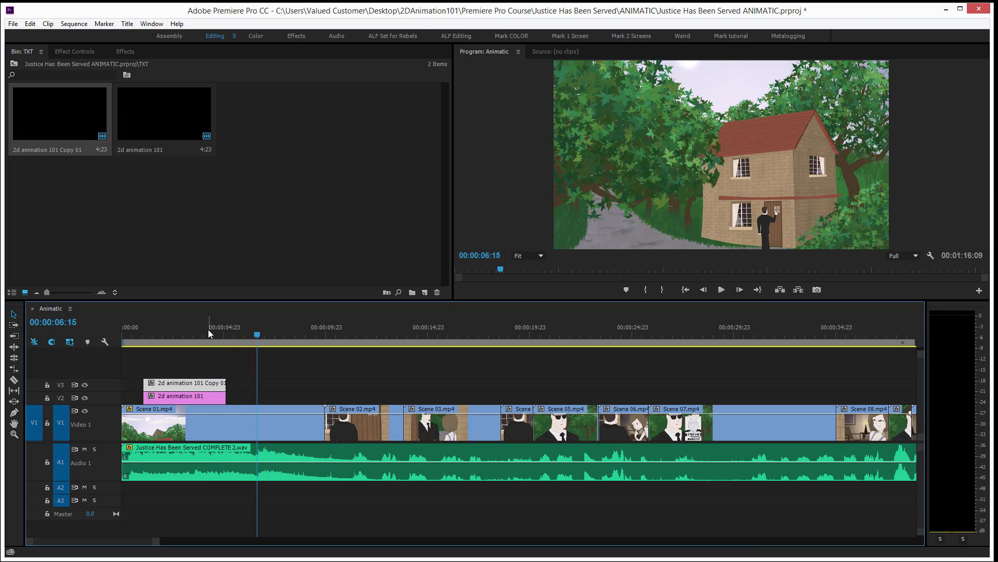
click(128, 338)
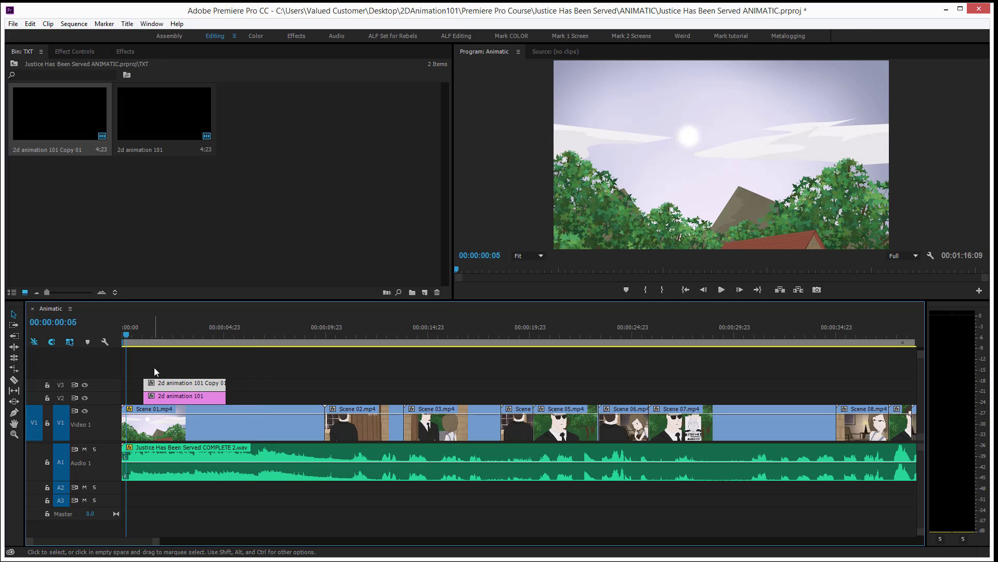
Step: Apply an Additive Dissolve transition to the start of the PRESENTS title clip on V3 and preview the fade-in
click(125, 53)
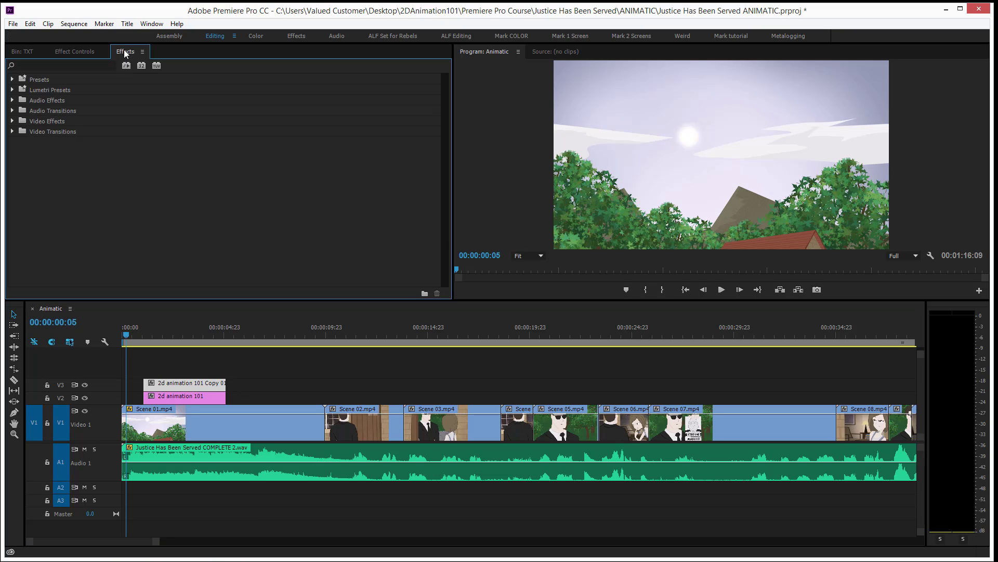
click(12, 132)
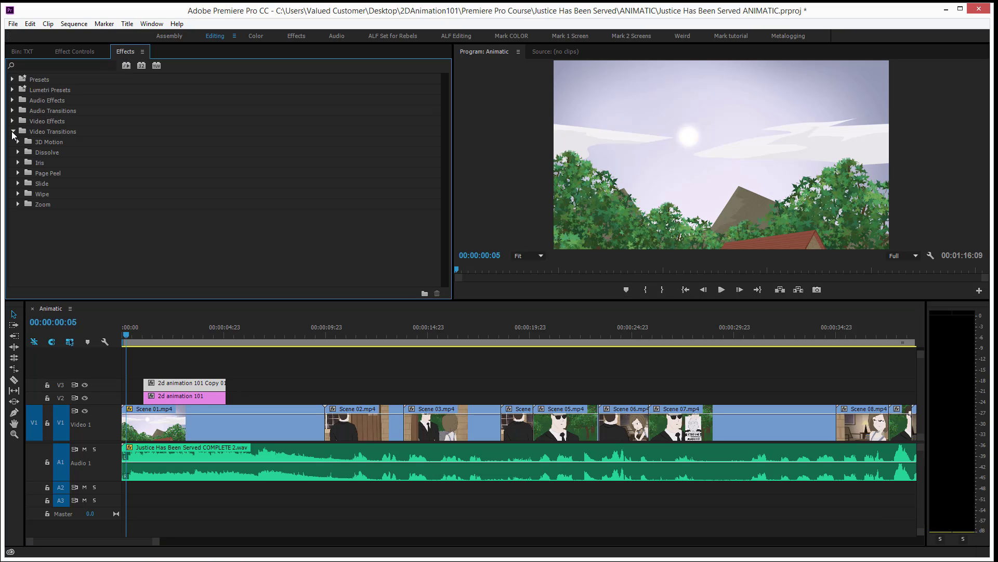
click(17, 152)
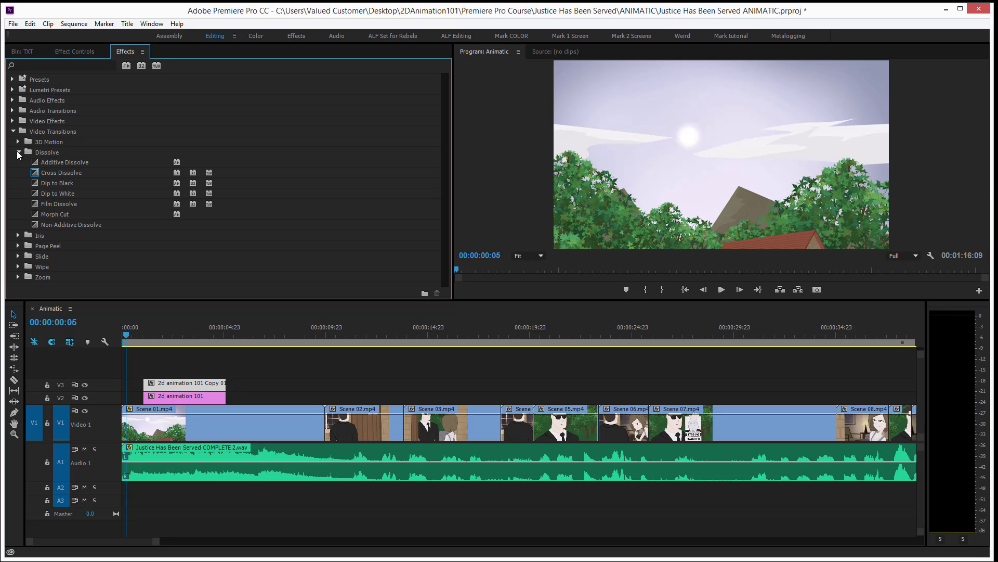
click(54, 162)
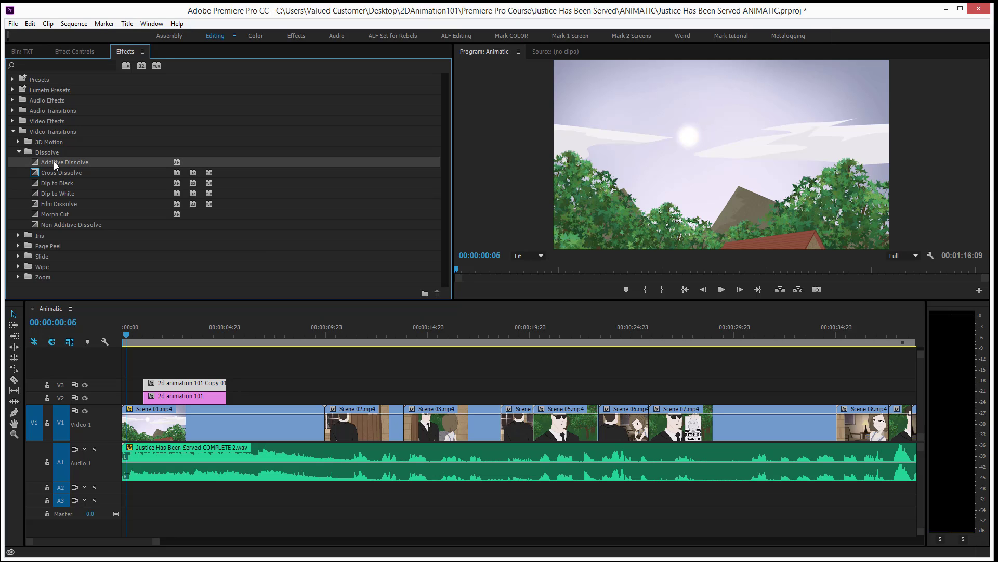
drag(54, 161, 149, 383)
key(space)
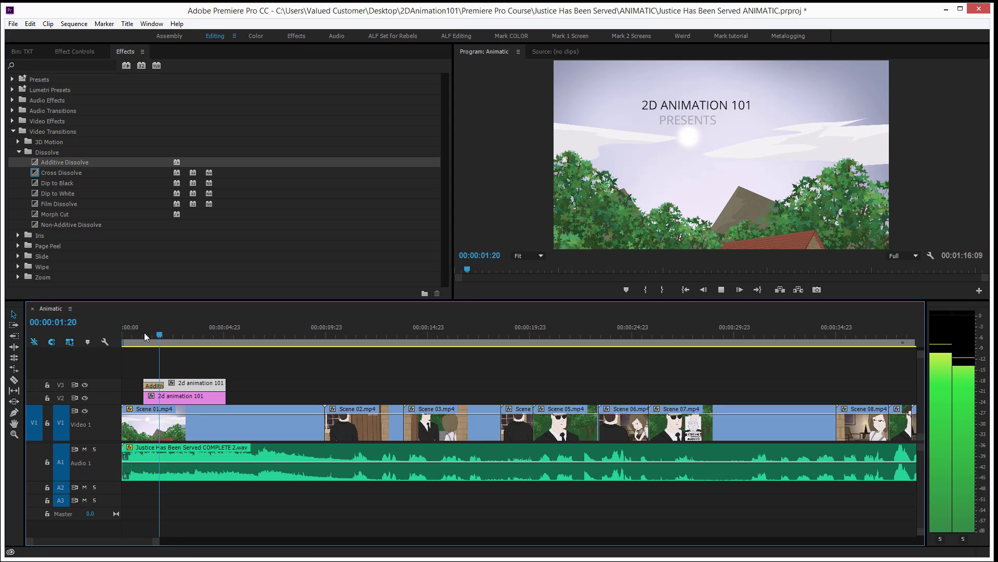
key(space)
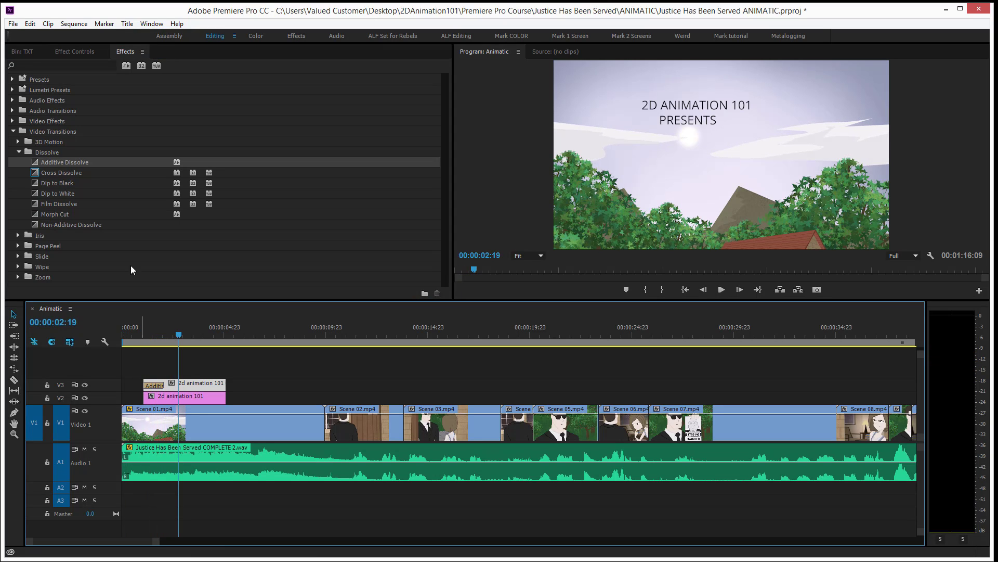
Step: Add Additive Dissolve to the end of the V3 title and to both ends of the V2 title, and play back the fades
click(71, 160)
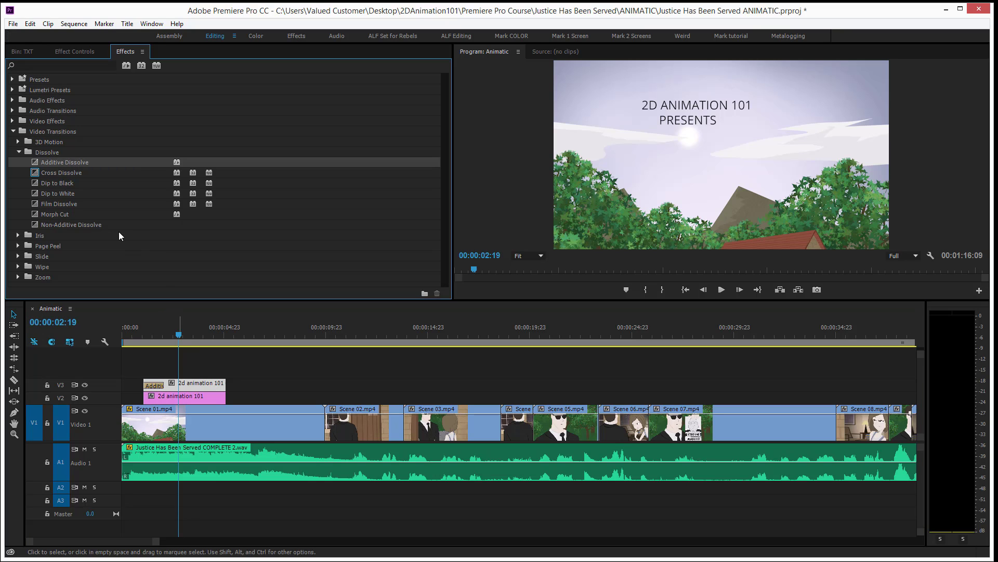
drag(63, 161, 219, 388)
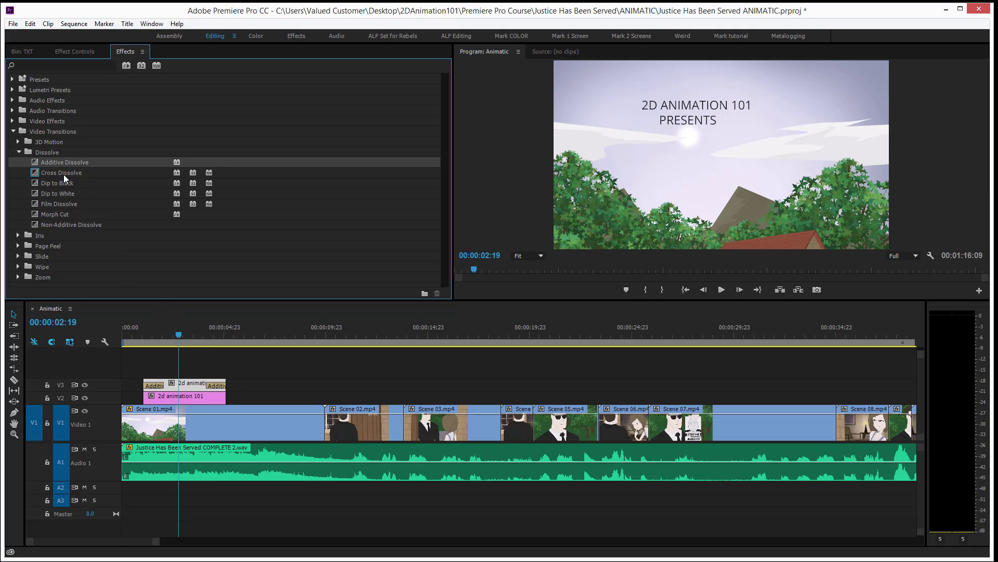
drag(60, 161, 151, 399)
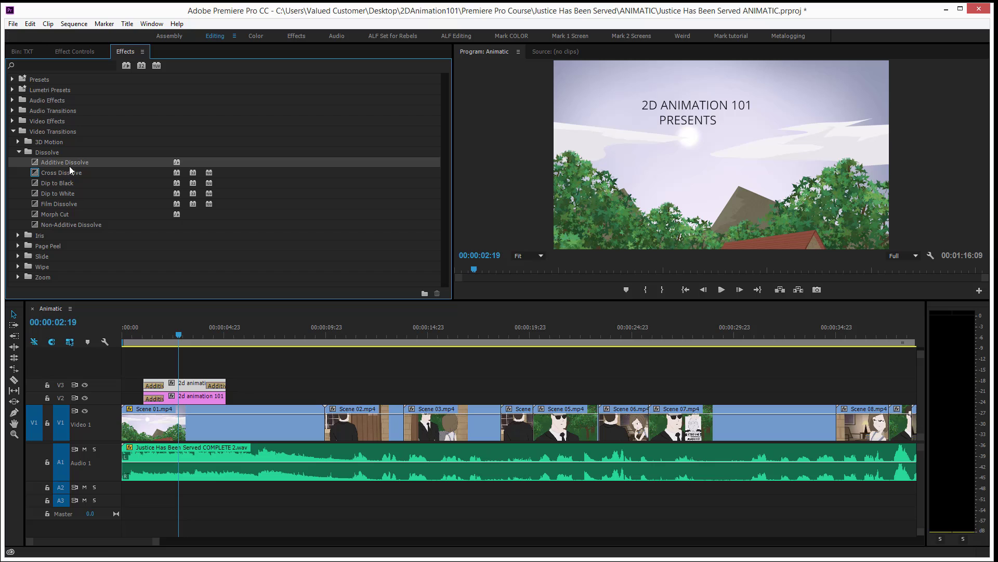
drag(69, 163, 218, 399)
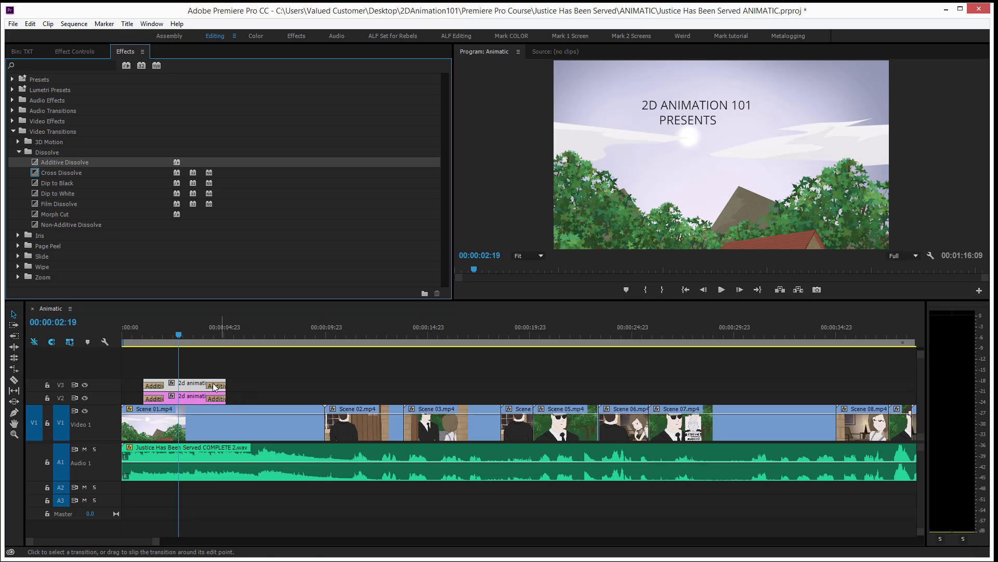
click(142, 333)
key(space)
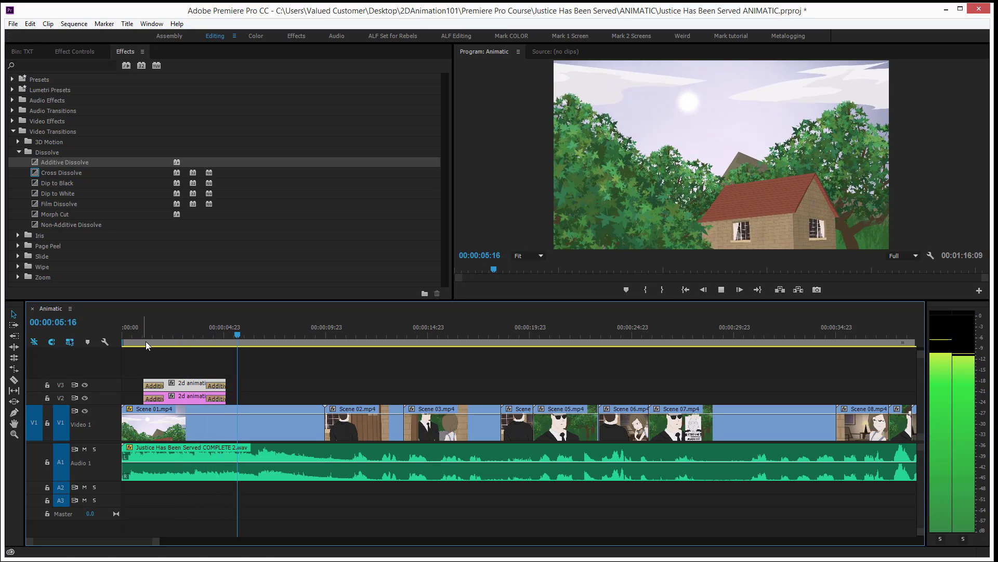
key(space)
Step: Extend the start of both title clips about 17 frames earlier, to a duration of about 00:00:04:18, and preview them
click(171, 368)
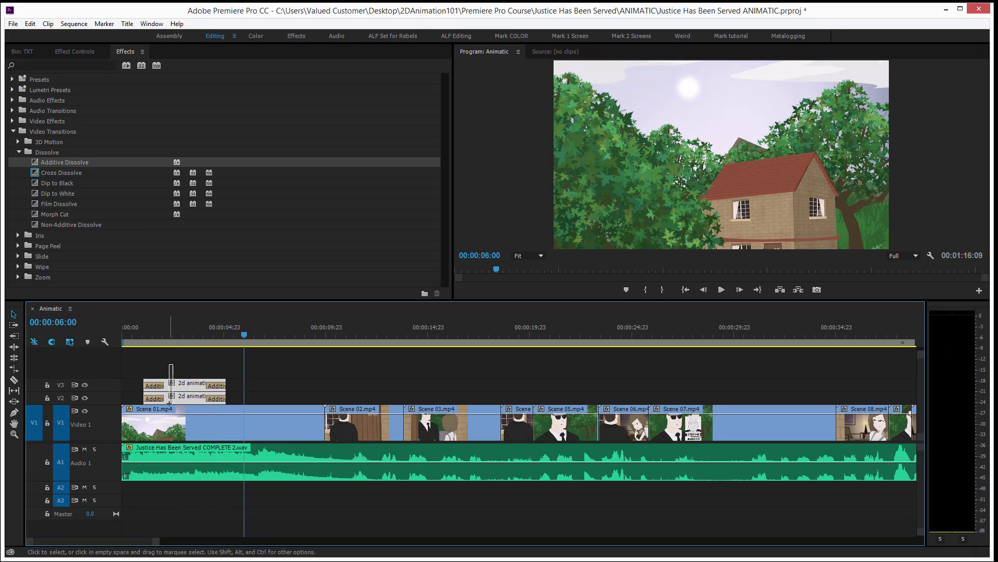
drag(149, 382, 127, 381)
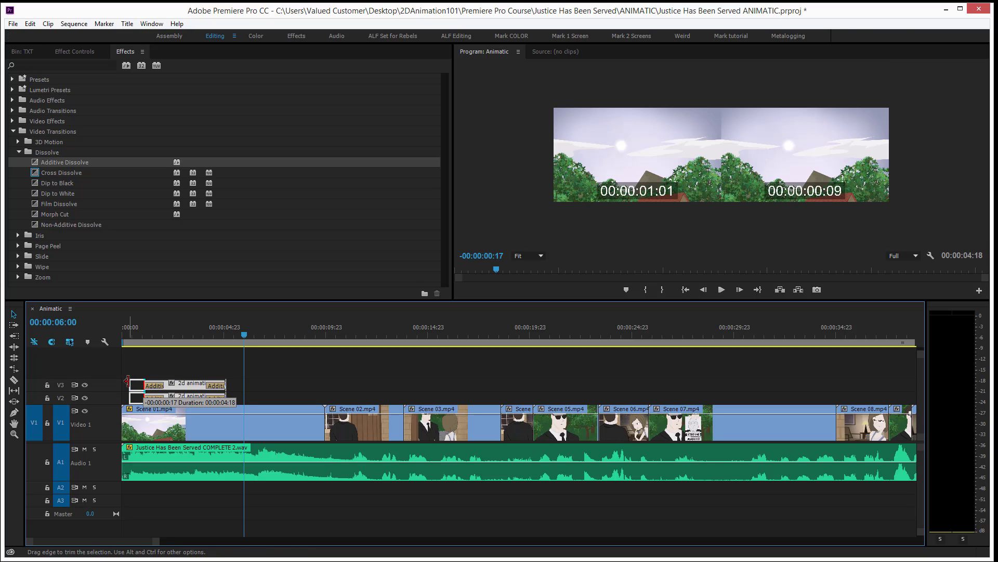
click(126, 329)
key(space)
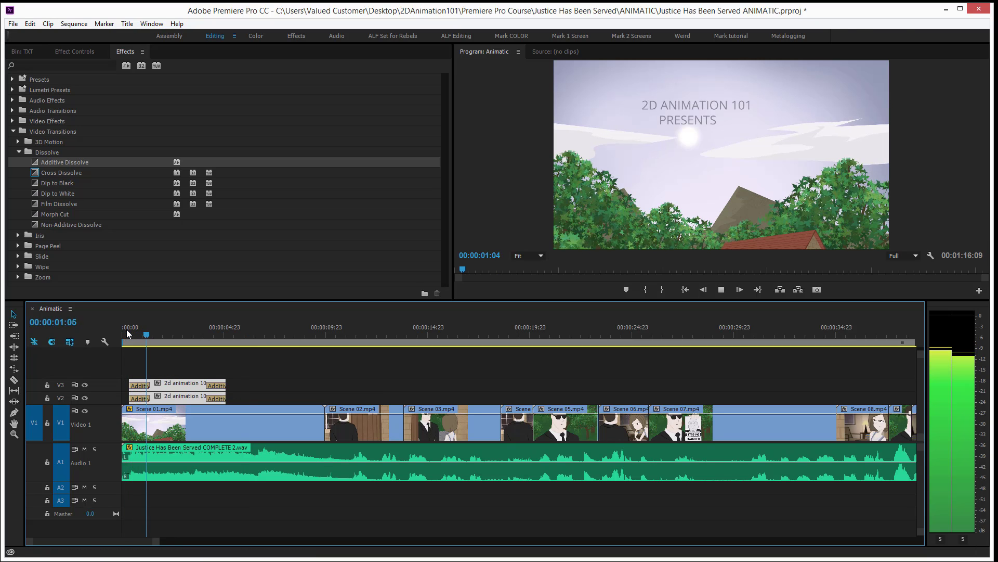
key(space)
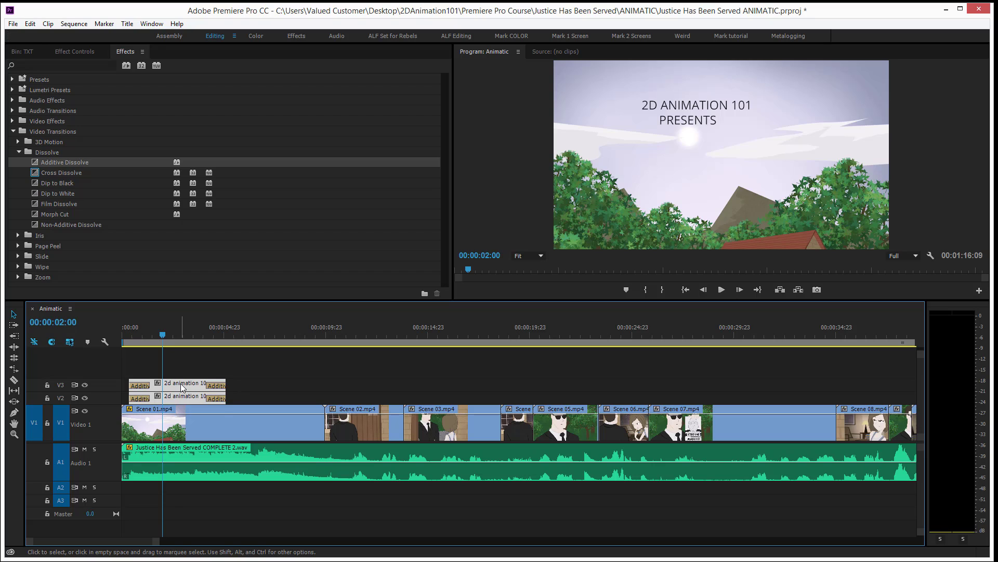
Step: Move both title clips together to the very start of the sequence and play back the opening
drag(182, 385, 176, 386)
key(Home)
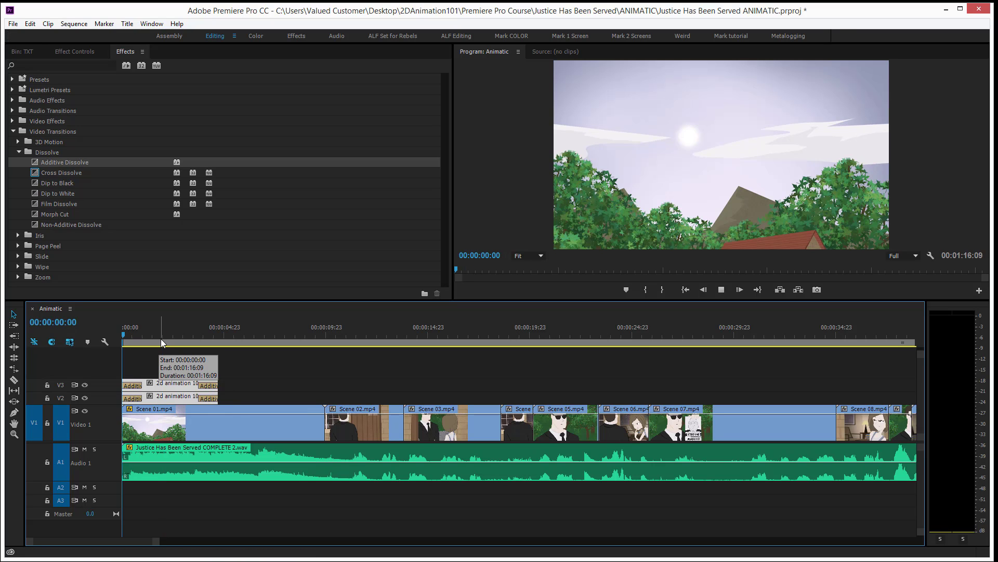
key(space)
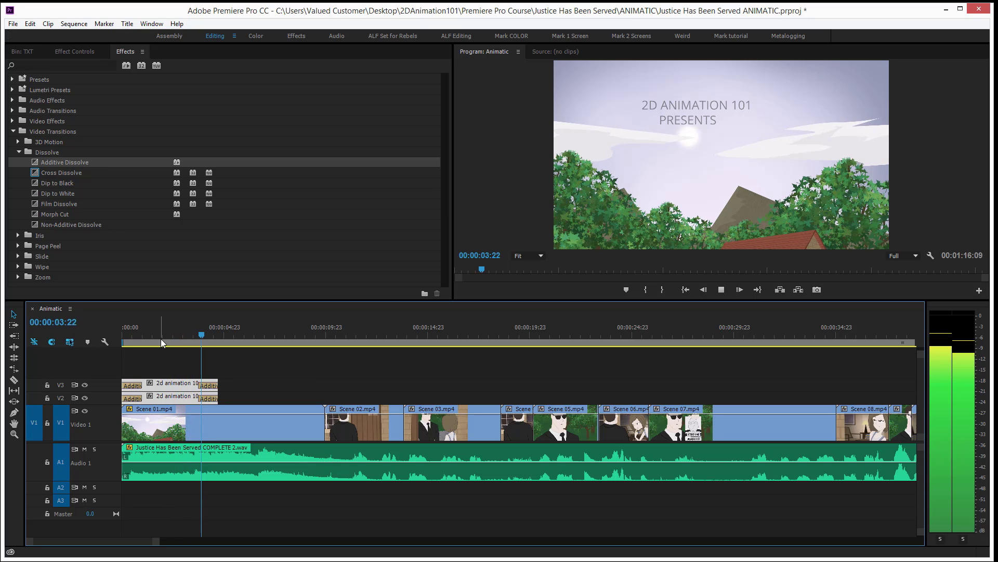
key(space)
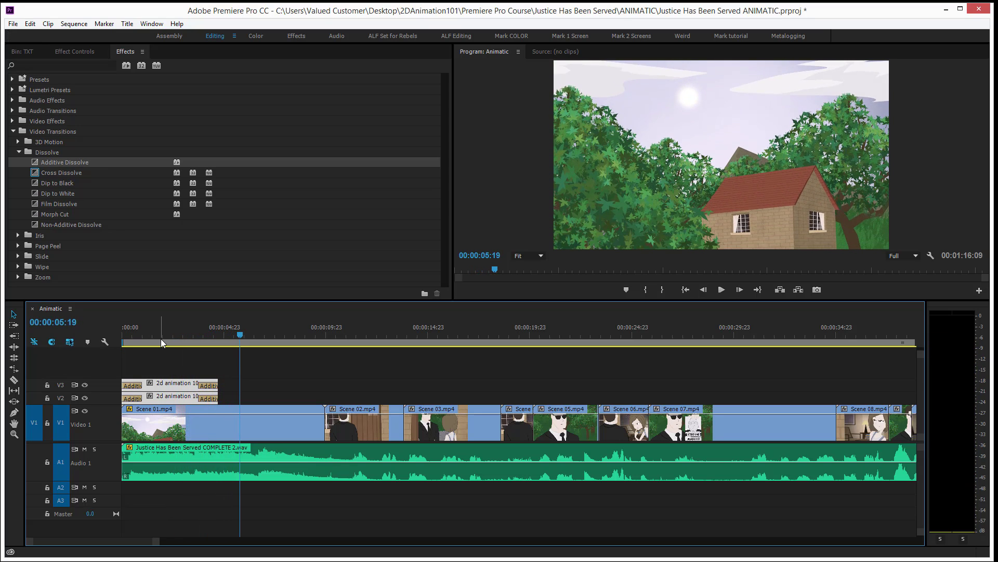
Step: Set a starting Position keyframe at 00:00:00:00 for the PRESENTS title clip on V3
click(170, 334)
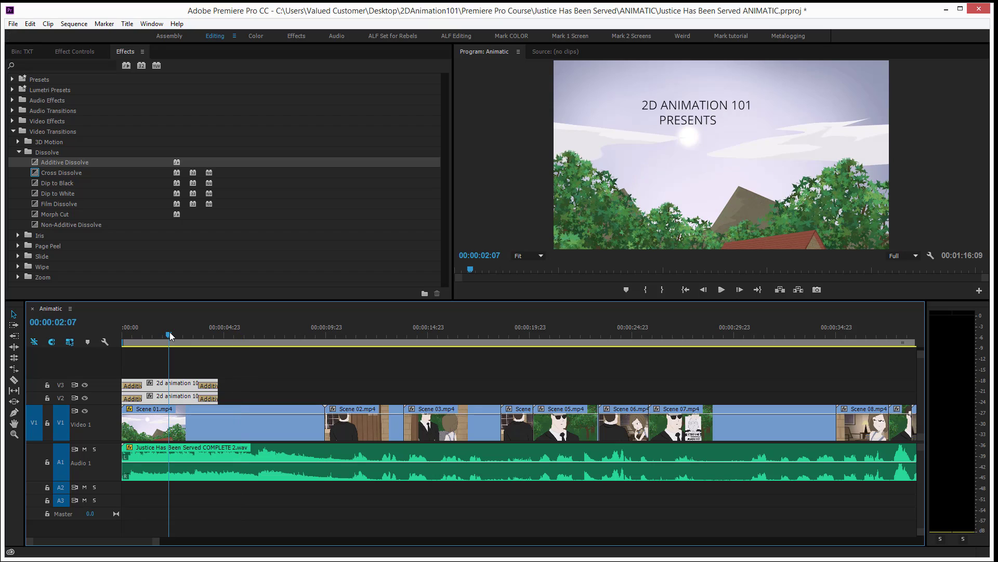
click(176, 383)
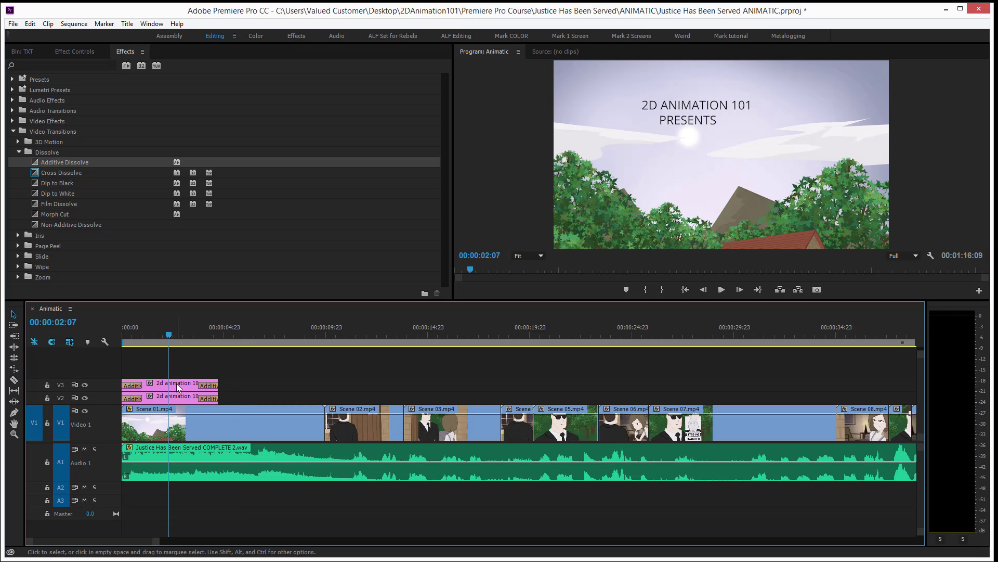
click(177, 385)
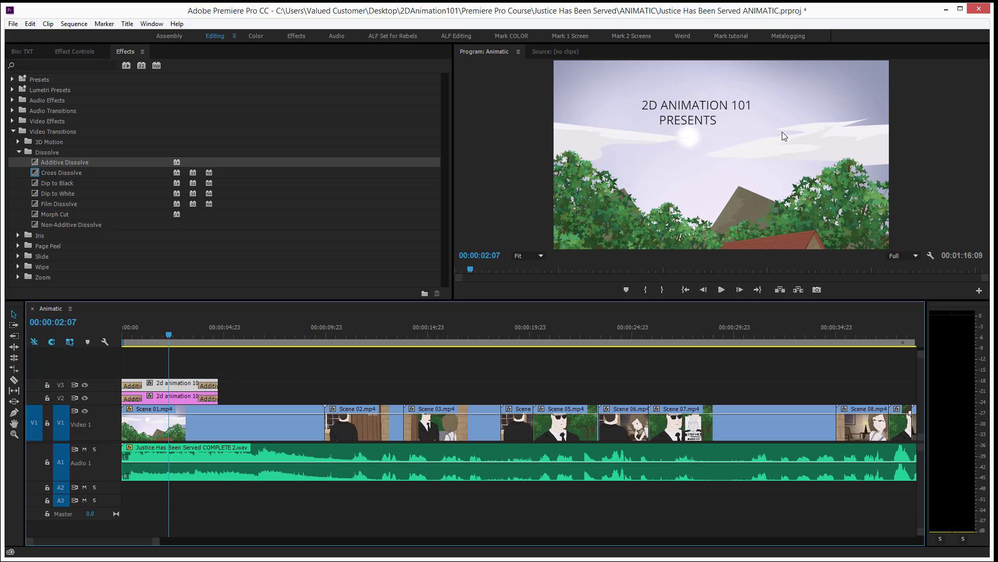
click(79, 52)
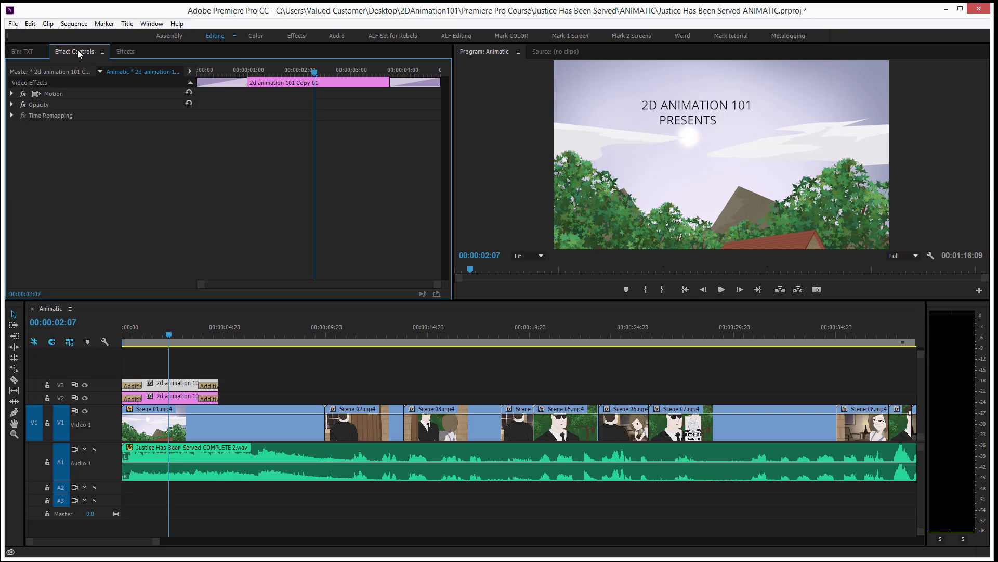
drag(225, 71, 104, 78)
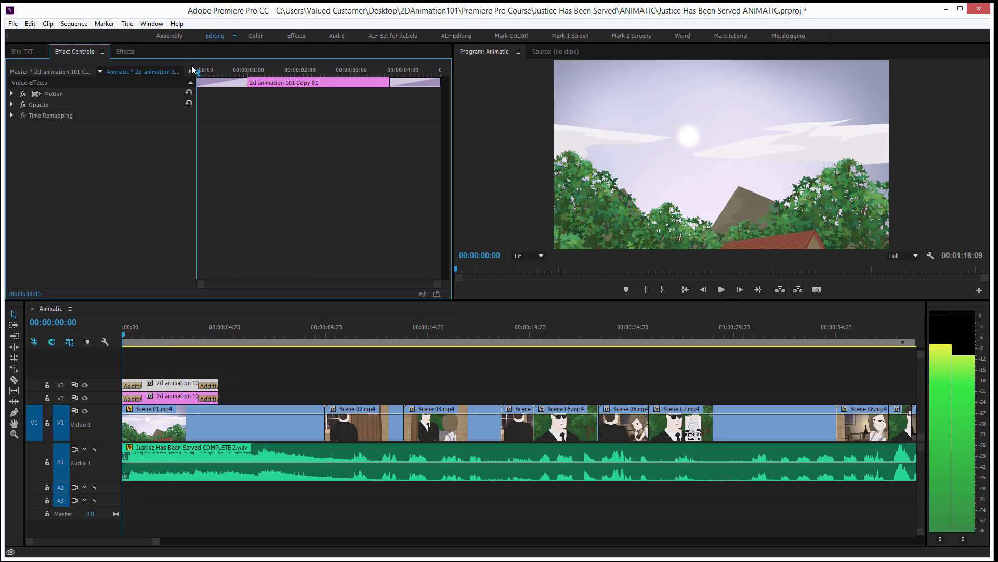
click(12, 93)
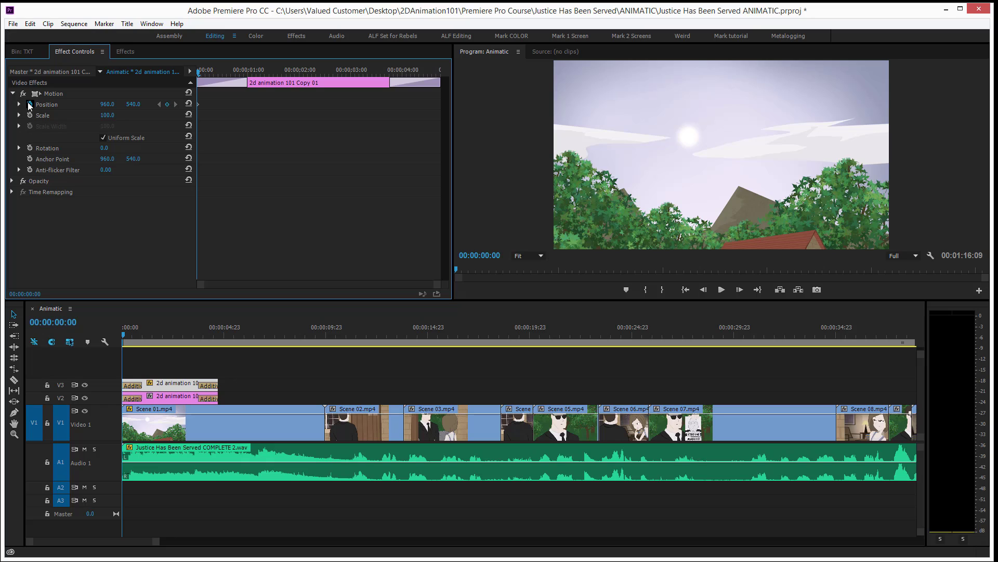
click(29, 105)
Step: Animate the PRESENTS title drifting slightly to the right with a second Position keyframe placed at the clip's end, and scrub through the motion
drag(413, 75, 376, 71)
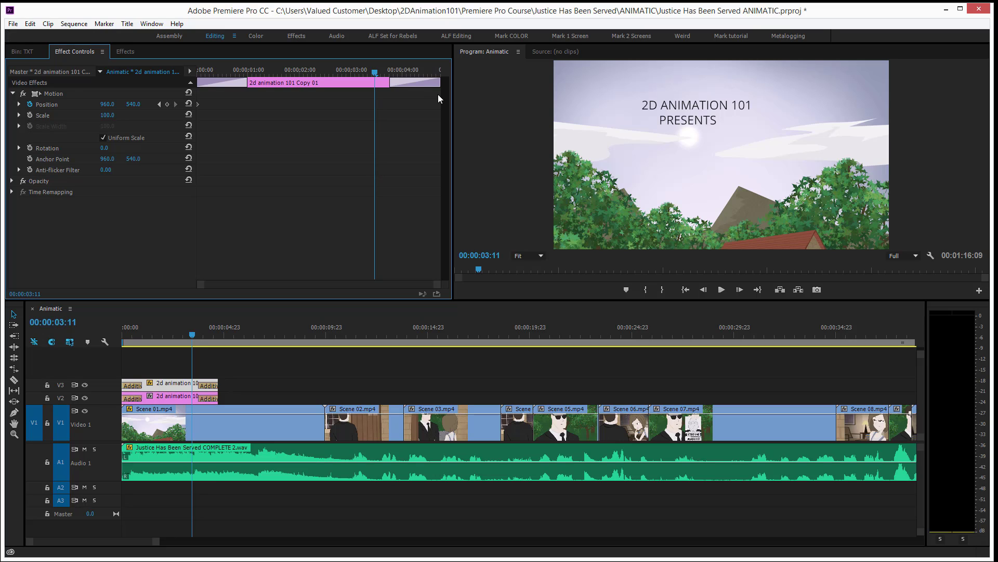
drag(133, 104, 194, 104)
key(ctrl+z)
drag(108, 105, 126, 105)
drag(373, 104, 441, 105)
drag(239, 70, 373, 86)
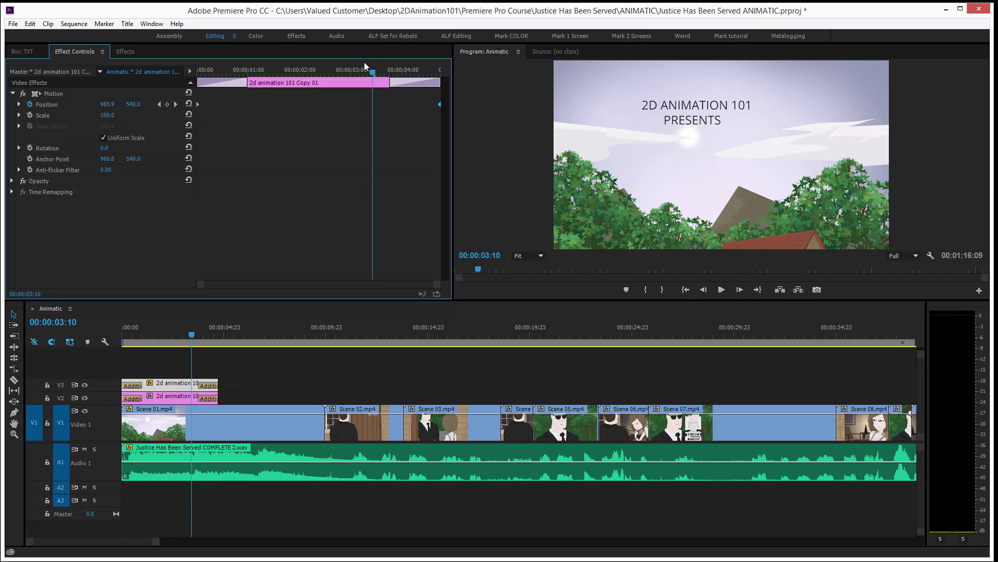
Step: Set a starting Position keyframe at 00:00:00:00 for the 2D ANIMATION 101 title clip on V2
click(170, 398)
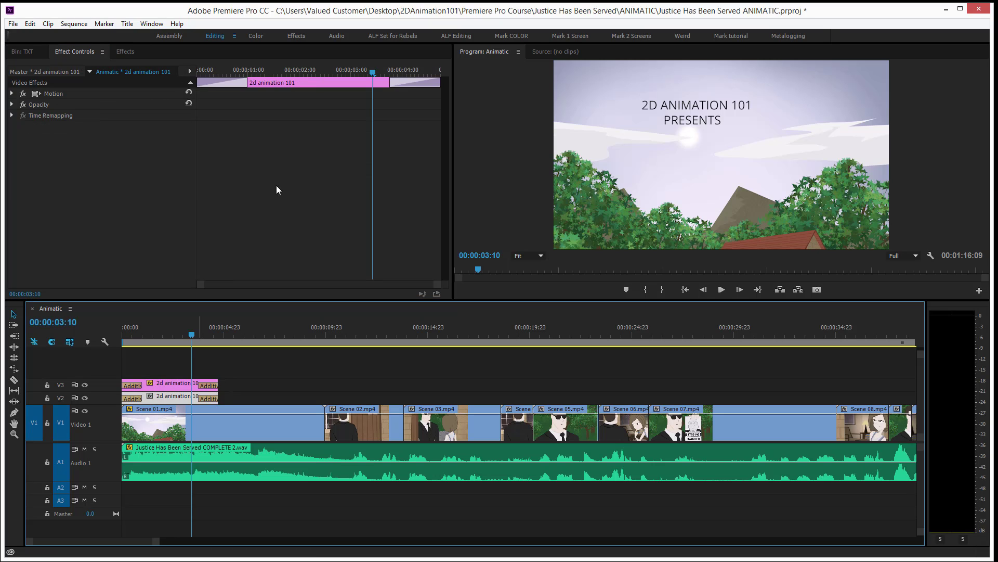
click(309, 64)
key(j)
key(j)
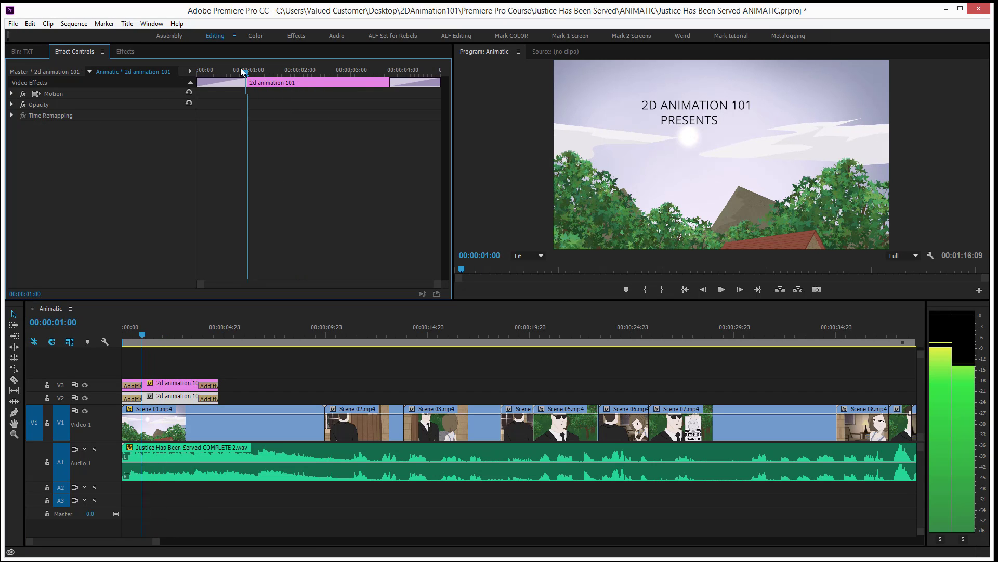
click(11, 94)
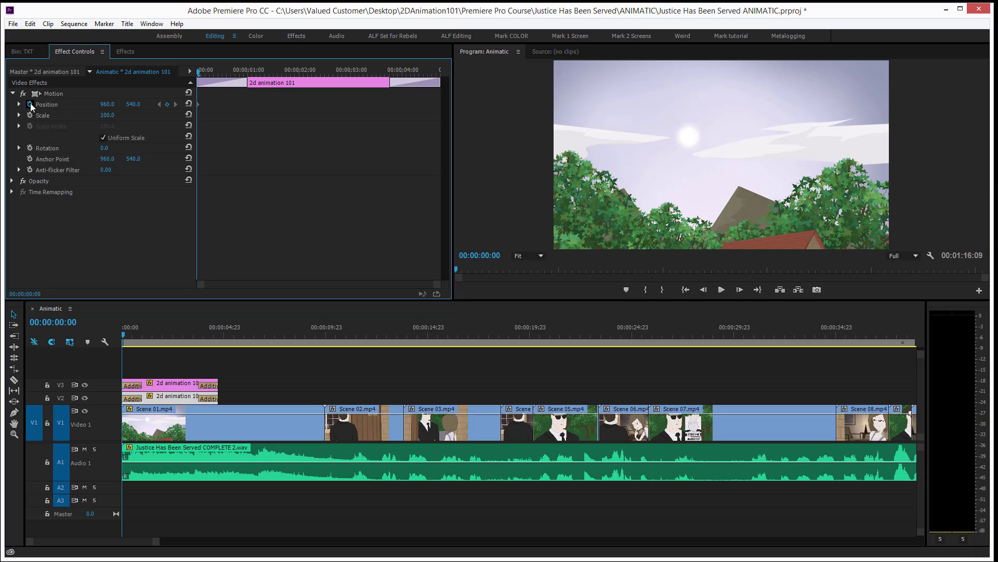
click(29, 105)
Step: Add a second Position keyframe with horizontal value 937 to the 2D ANIMATION 101 title, place it at the clip's end, and preview the drift
drag(335, 70, 375, 72)
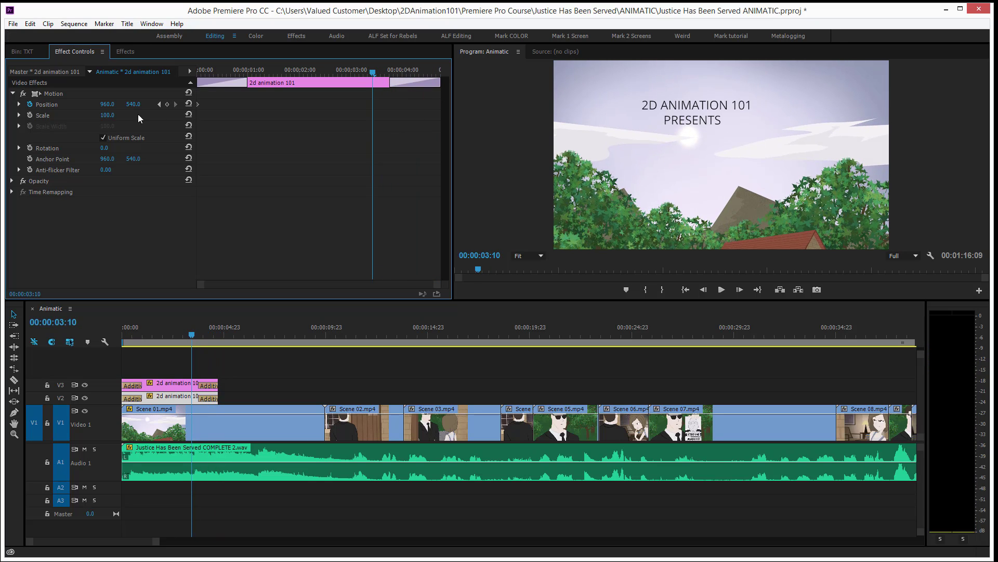
drag(107, 104, 95, 104)
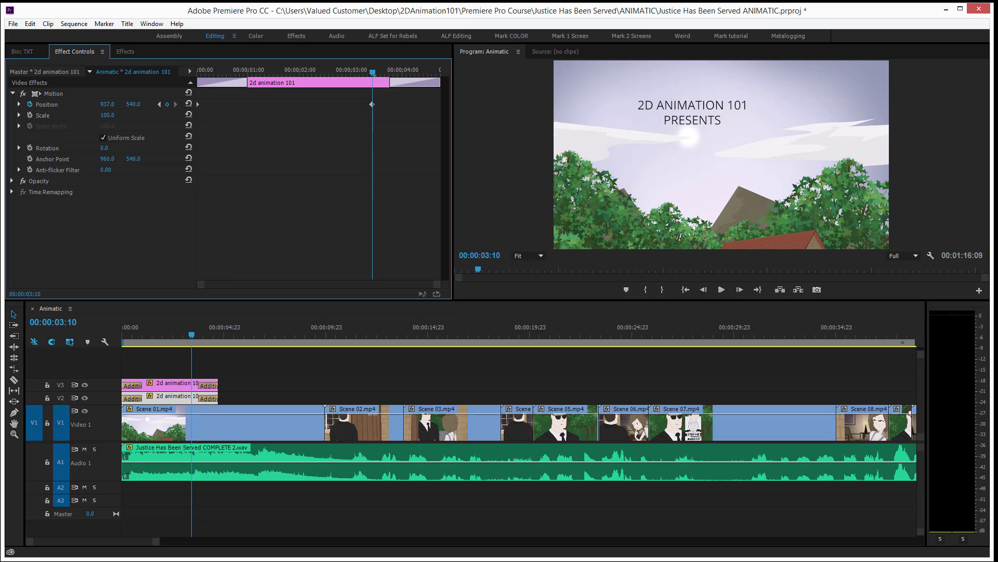
drag(373, 105, 450, 110)
click(183, 335)
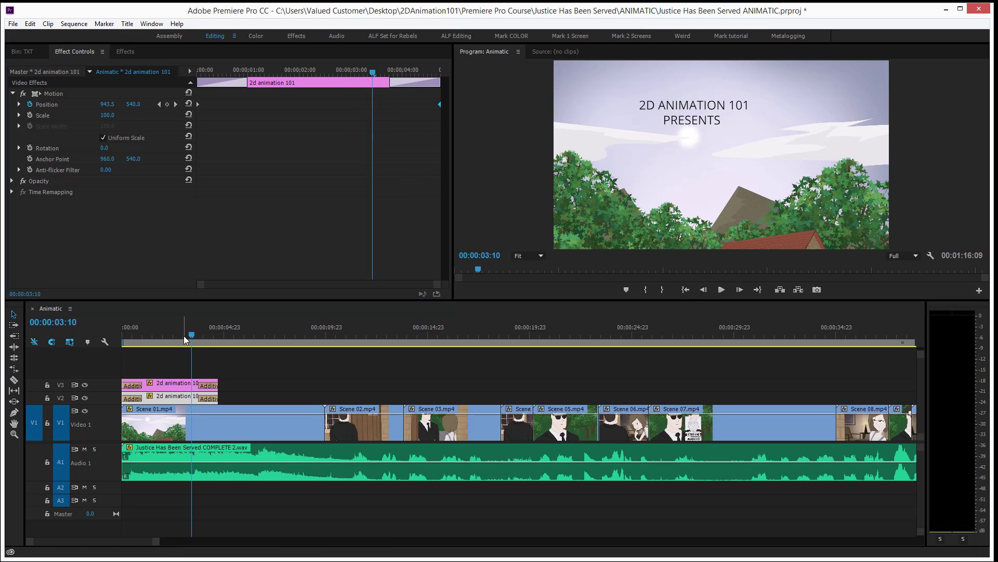
key(Home)
key(space)
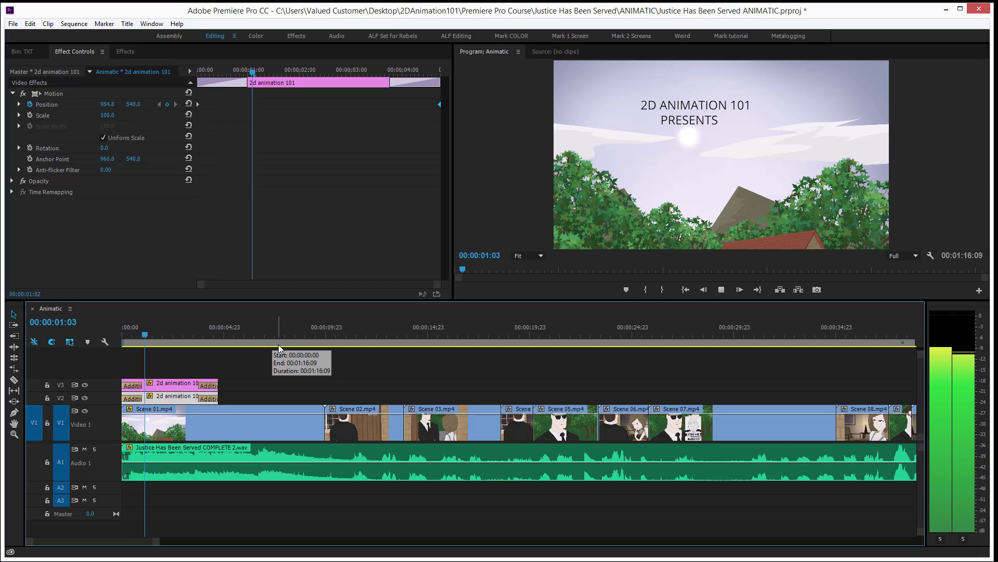
key(space)
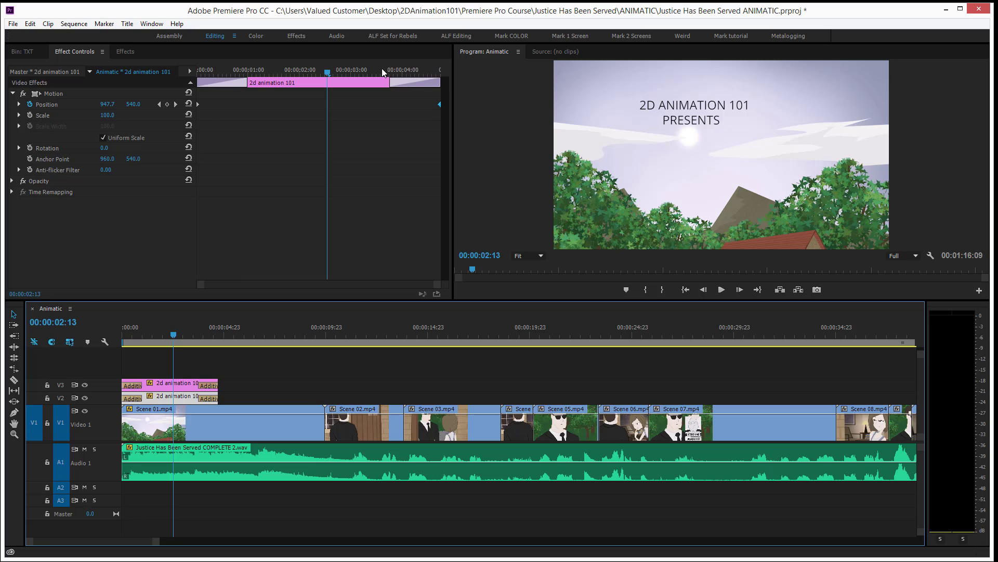
Step: Bring the second Position keyframe forward to about 00:00:02:23 and set its horizontal value to 911 for a stronger leftward drift
drag(440, 105, 339, 74)
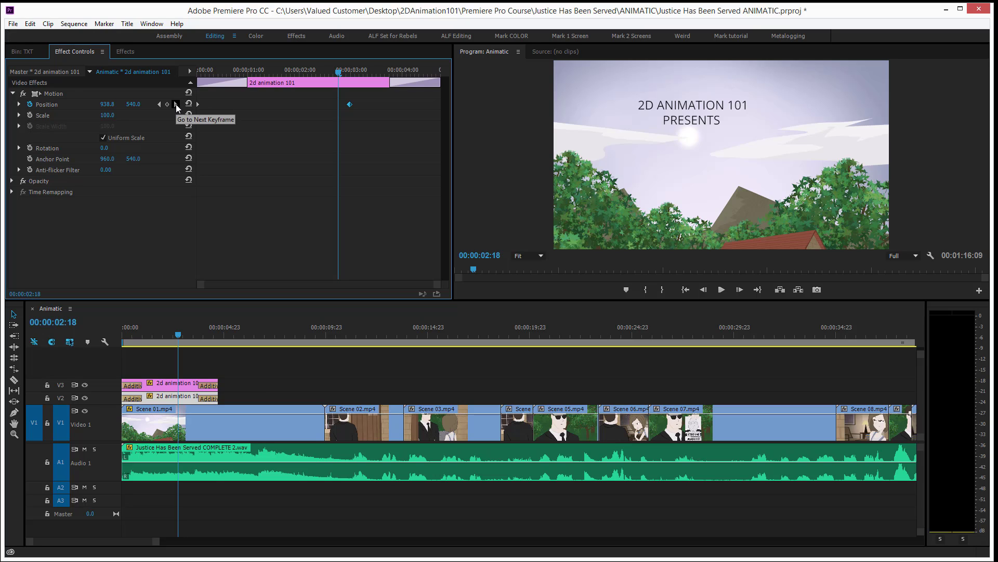
click(176, 104)
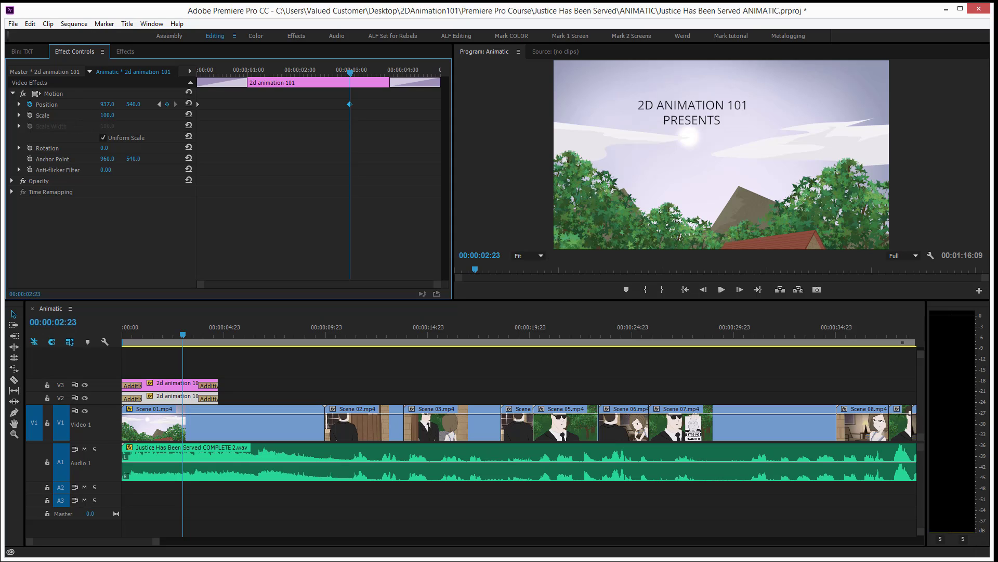
click(107, 104)
drag(98, 105, 85, 105)
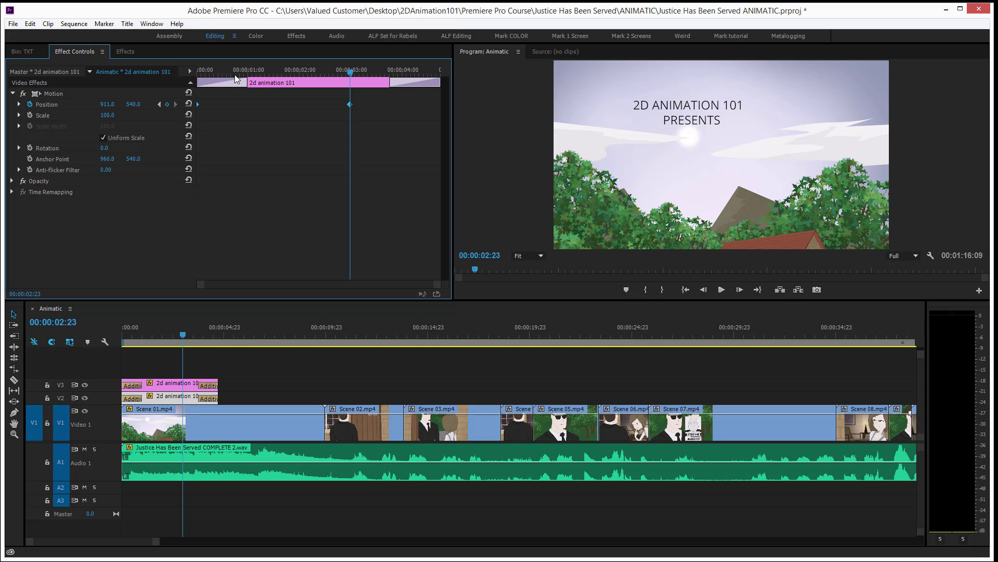
Step: Move the second Position keyframe of the 2D ANIMATION 101 title back to the clip's end and play the opening from the start
drag(235, 74, 351, 87)
key(Delete)
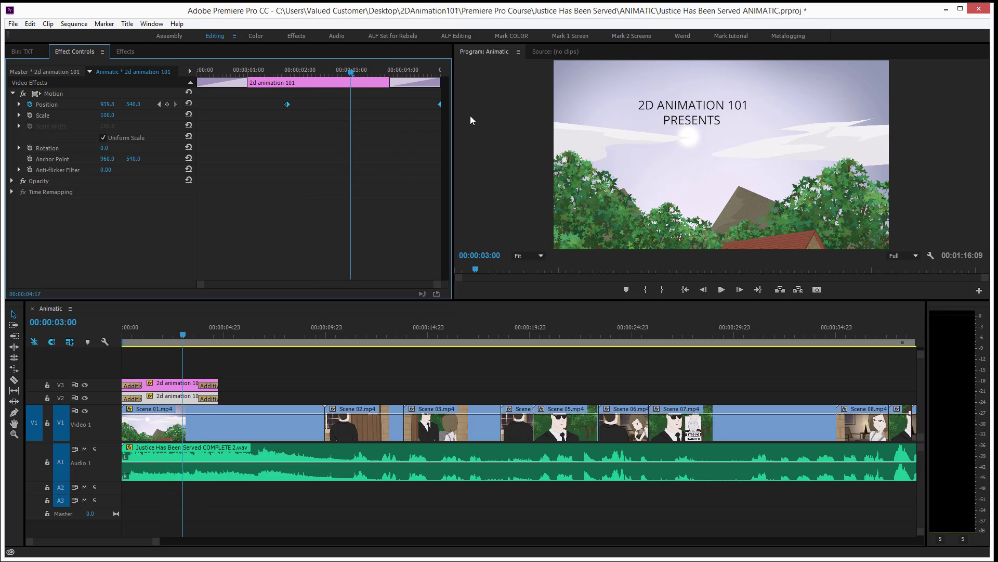
key(ctrl+z)
drag(350, 104, 441, 118)
drag(271, 70, 115, 71)
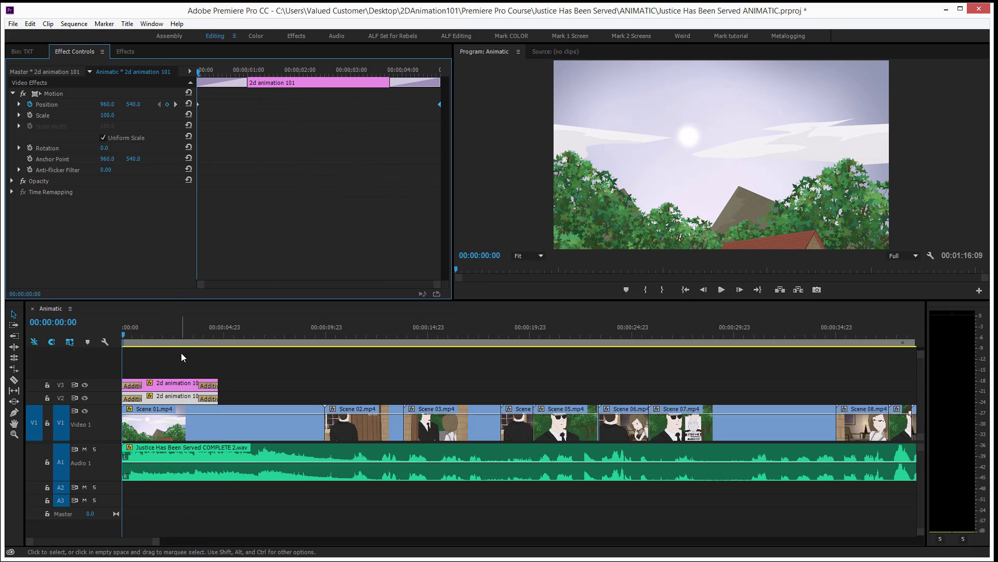
key(space)
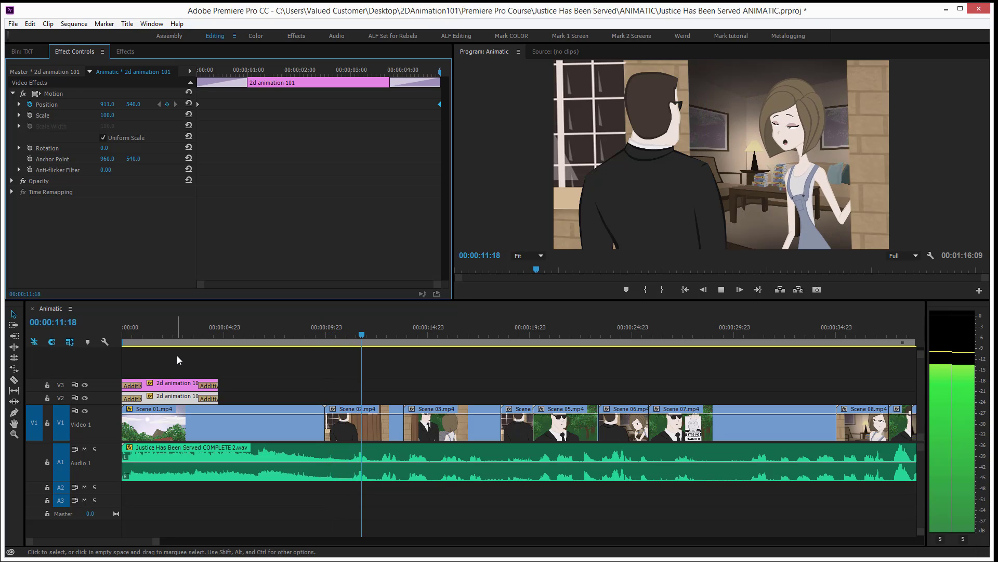
key(space)
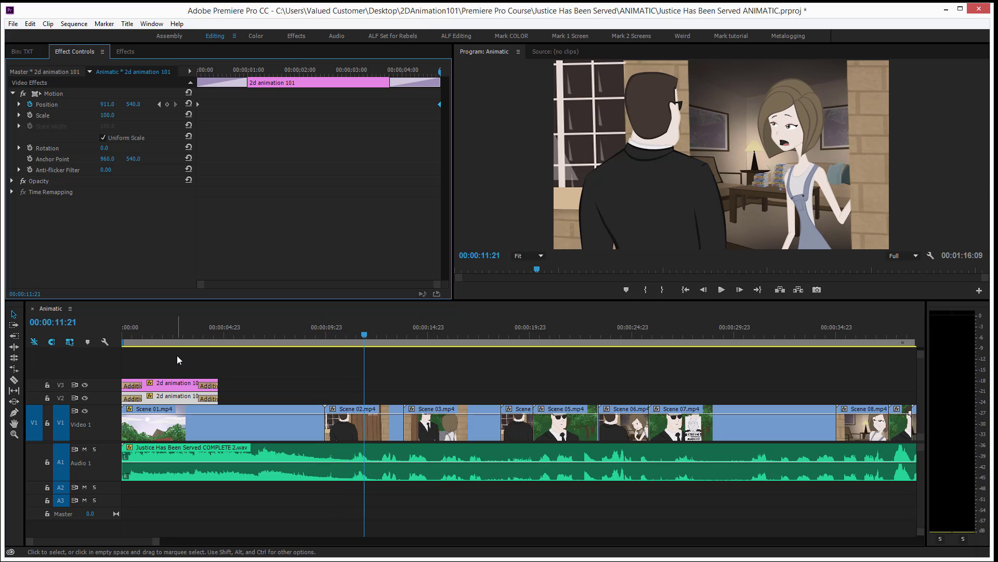
click(176, 327)
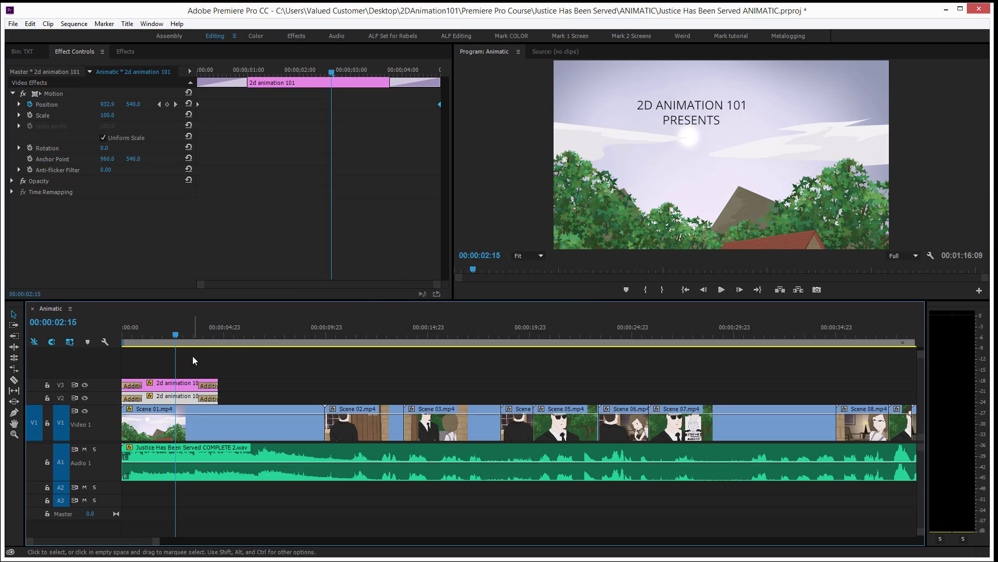
Step: Try a duplicate of the PRESENTS title on V2 starting at about 00:00:06:21, play it over the house shot, and delete the duplicate
click(185, 387)
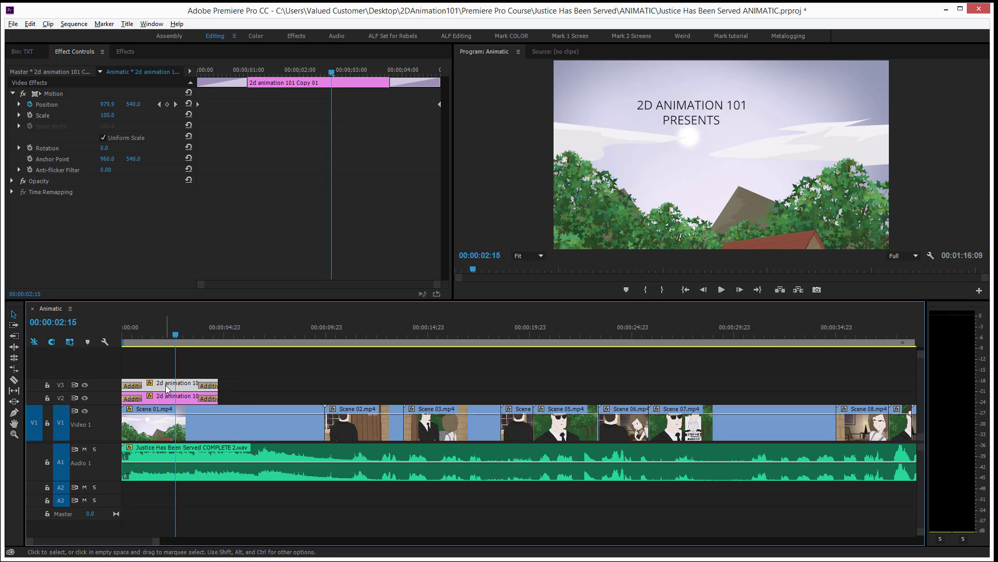
drag(166, 385, 315, 397)
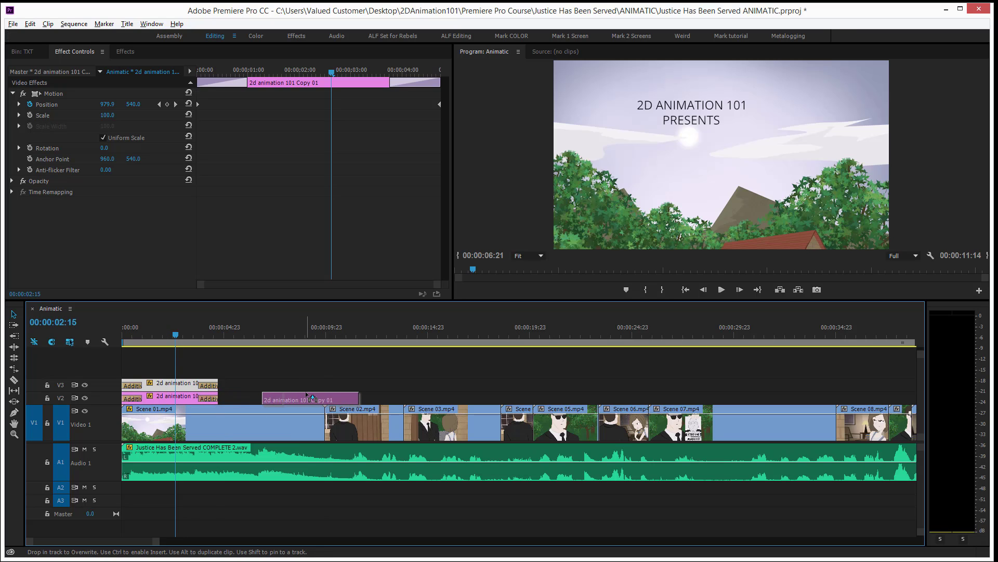
click(257, 331)
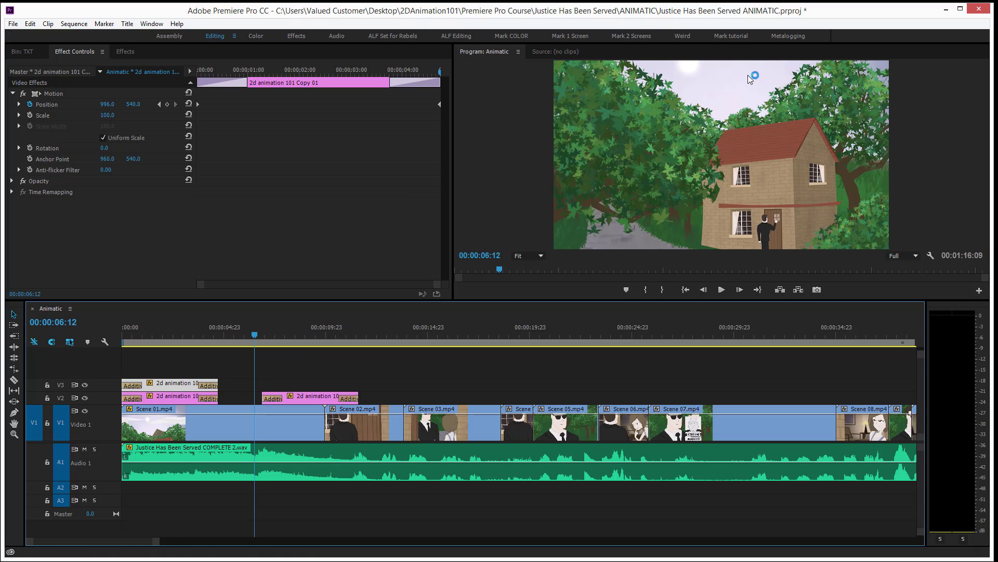
key(space)
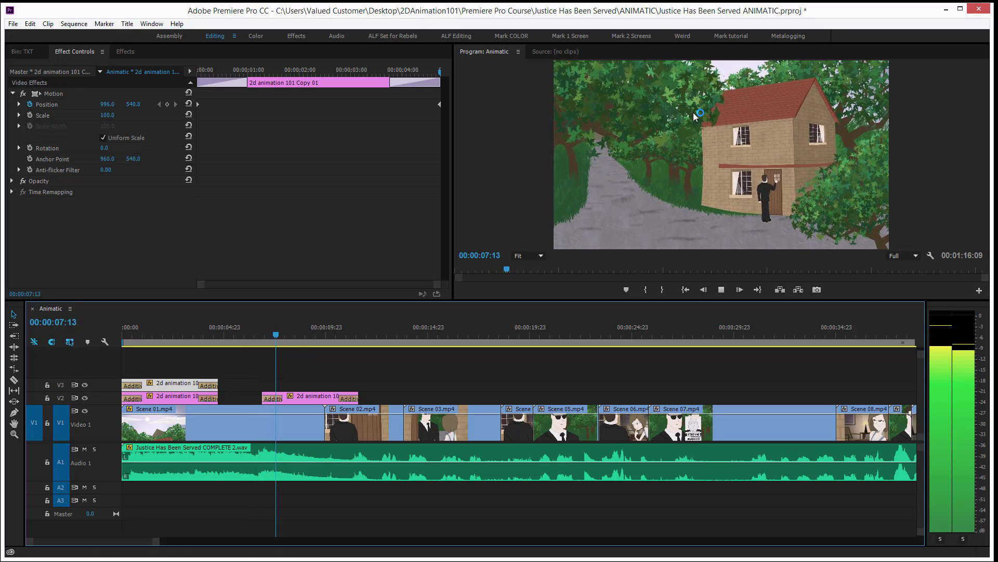
key(space)
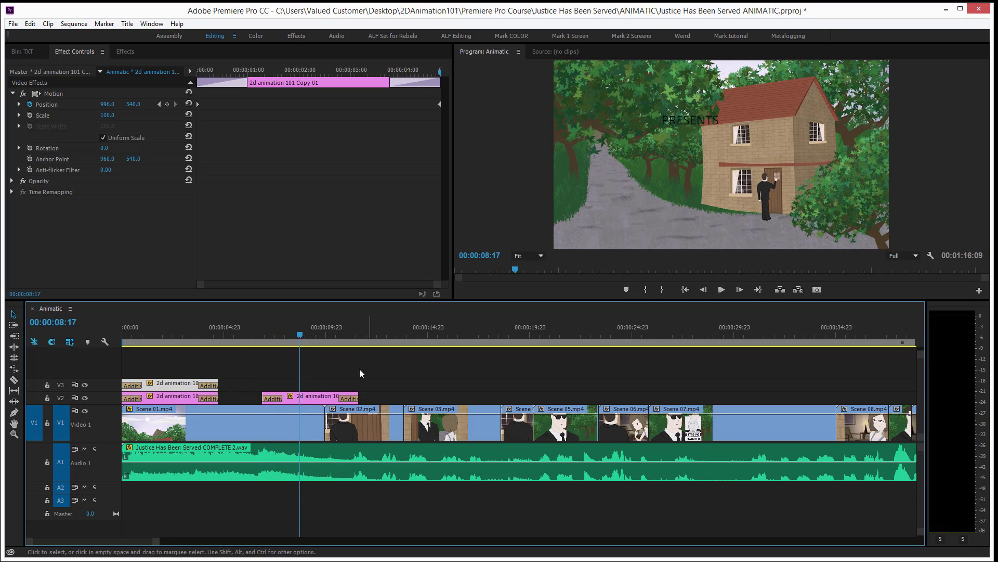
click(310, 399)
key(Delete)
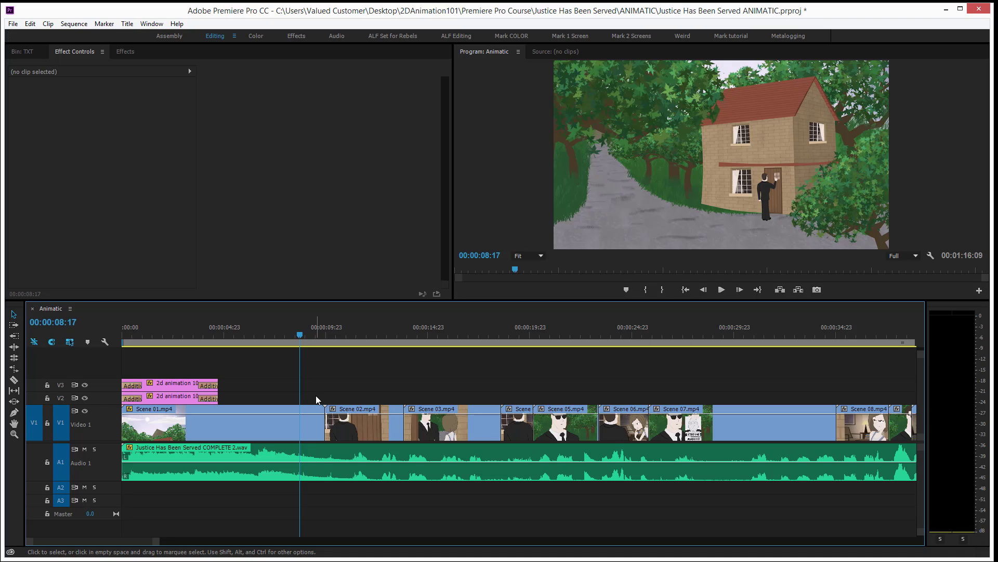
Step: Open the media export settings for the Animatic sequence, review them, and close them without exporting
key(ctrl+m)
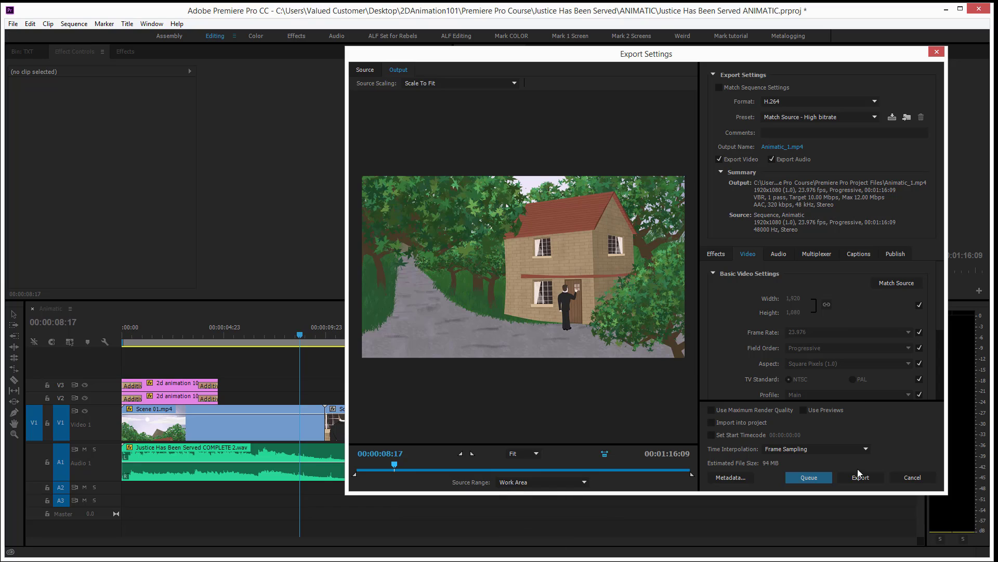
click(924, 480)
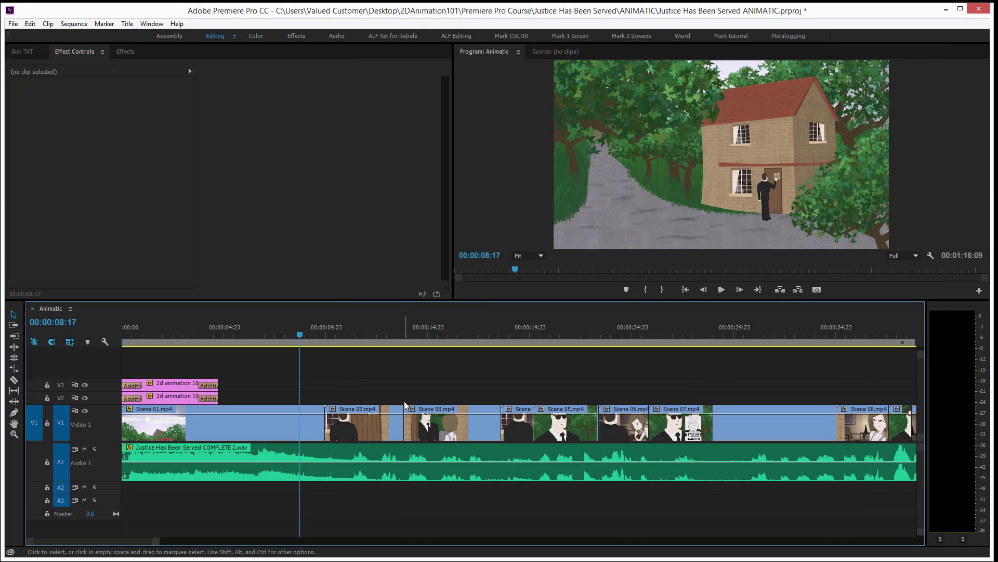